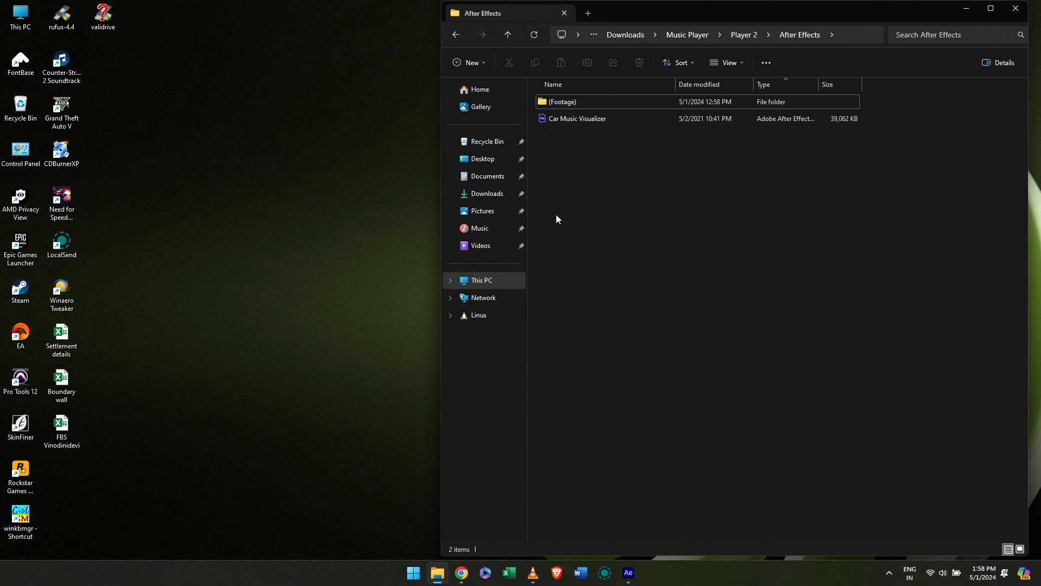
Switch to the browser and examine the title of the downloaded NCS track, On & On (feat. Daniel Levi)
click(462, 573)
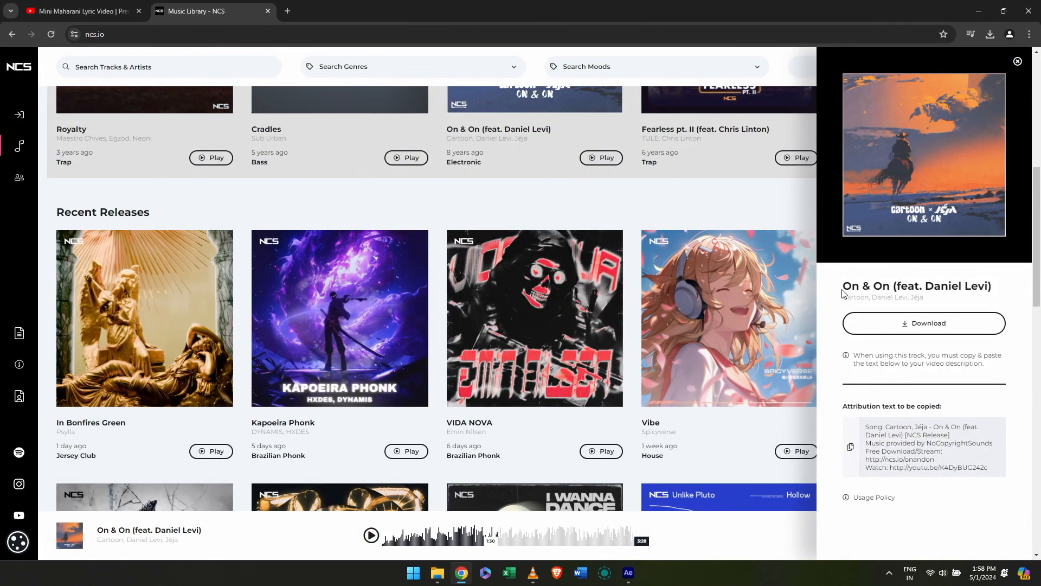
drag(844, 291, 993, 287)
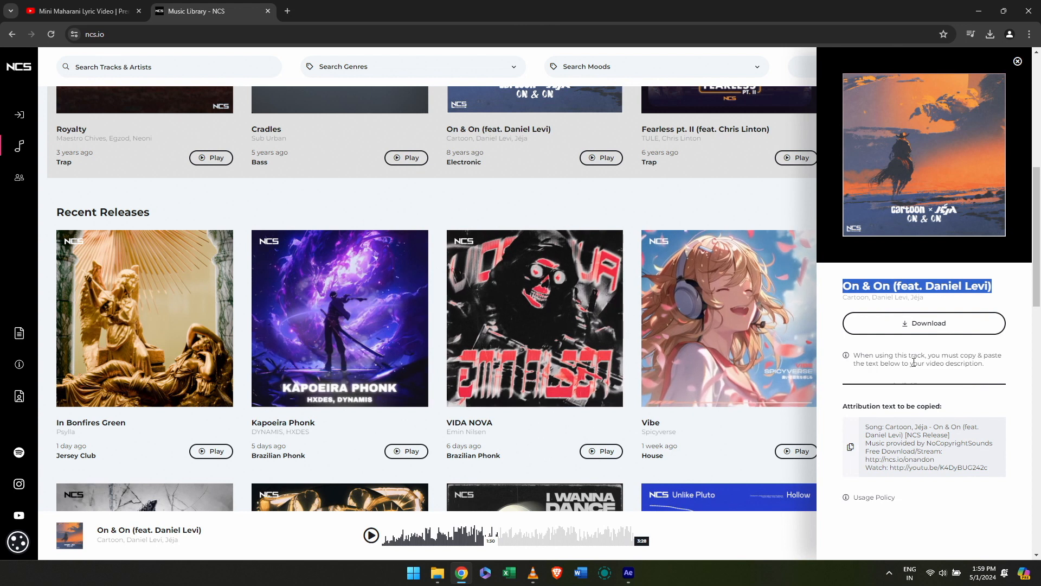
click(976, 12)
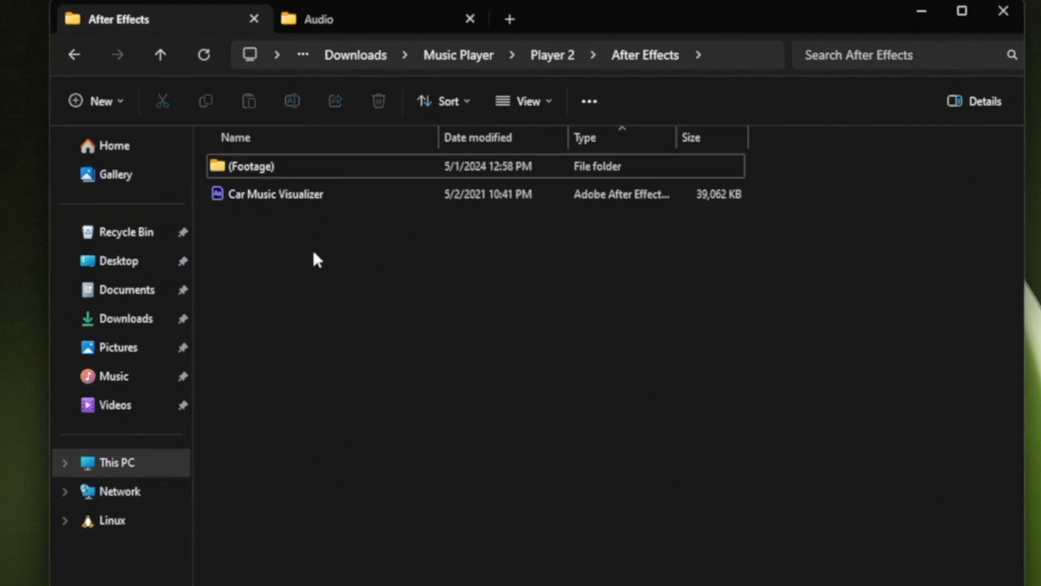
Open the Car Music Visualizer project in After Effects, accepting the version conversion, the font substitution and the workspace tip
double_click(279, 201)
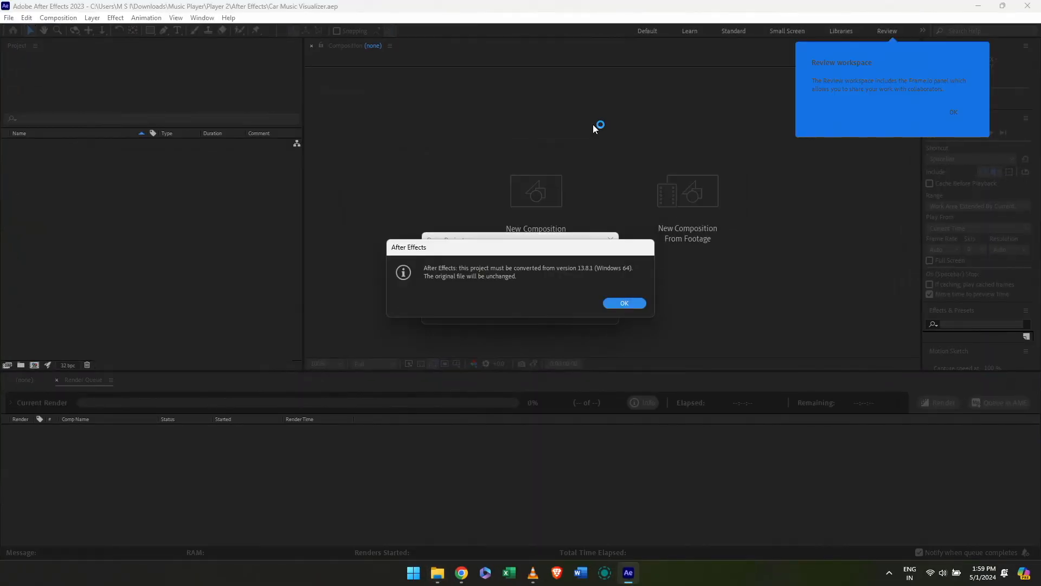
click(626, 302)
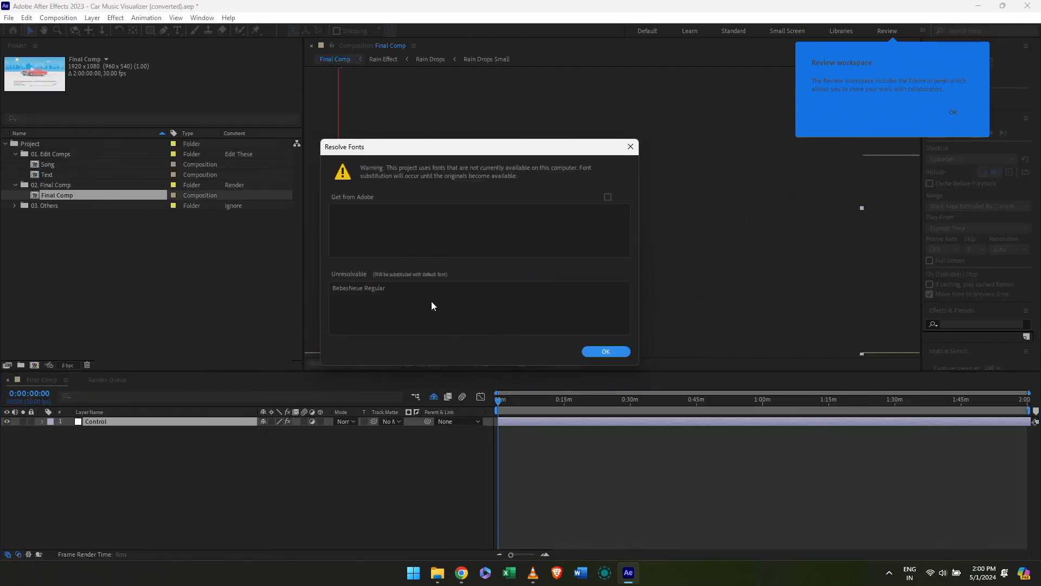
click(624, 353)
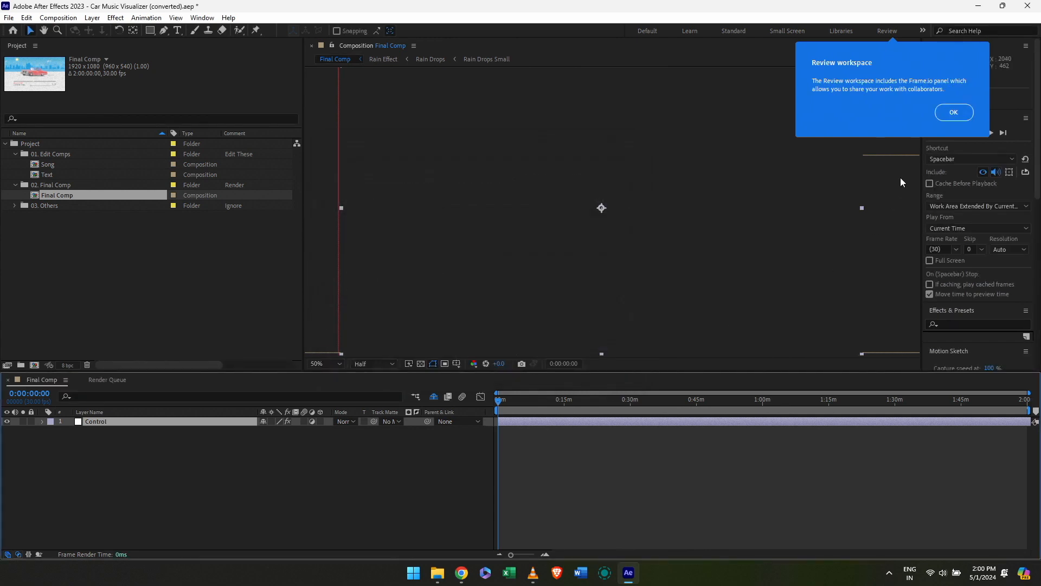
click(953, 114)
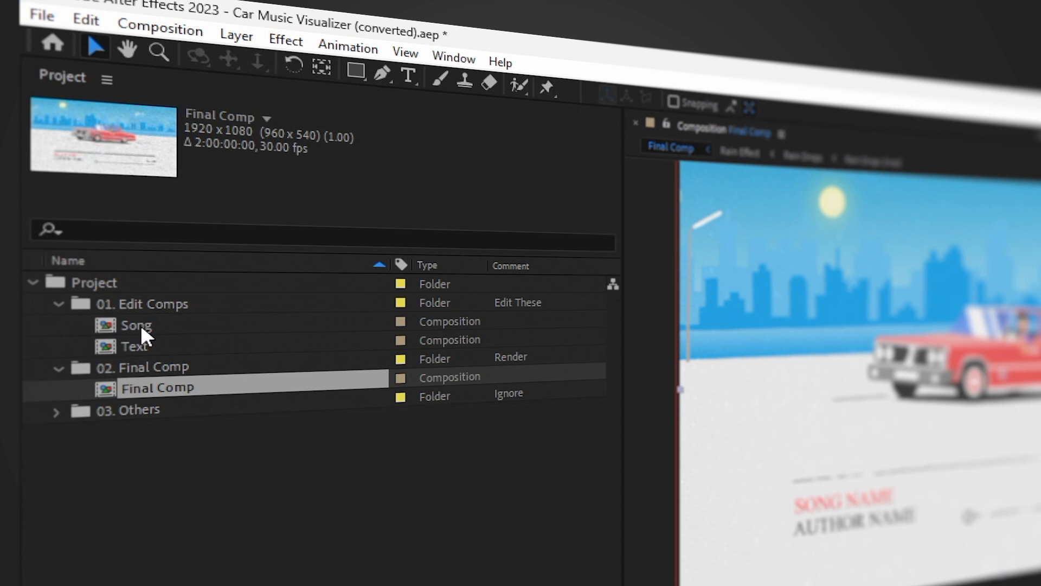
Open the Text and Song compositions from the 01. Edit Comps folder, ending with Song in the timeline
click(171, 325)
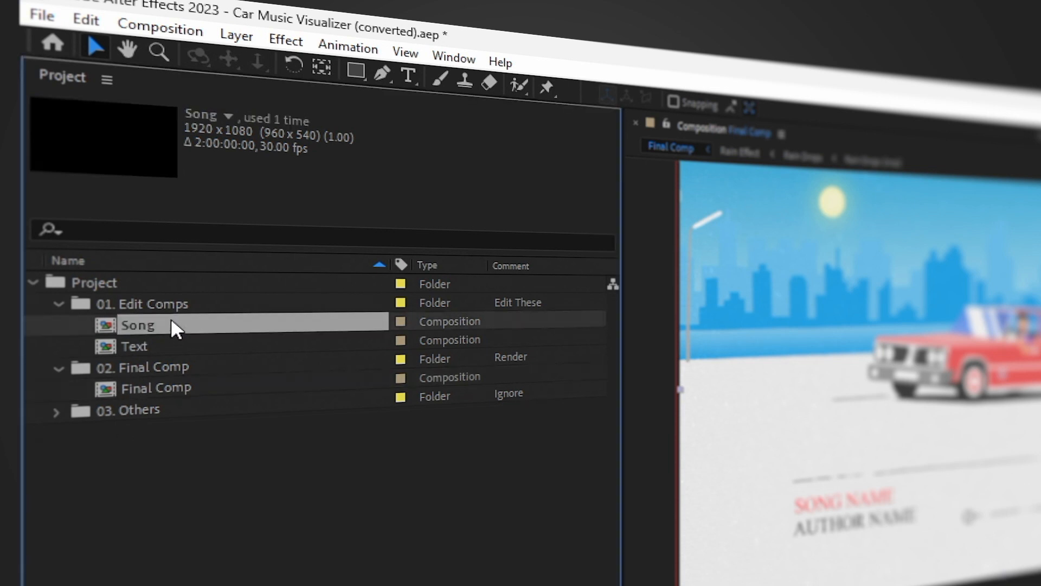
click(170, 347)
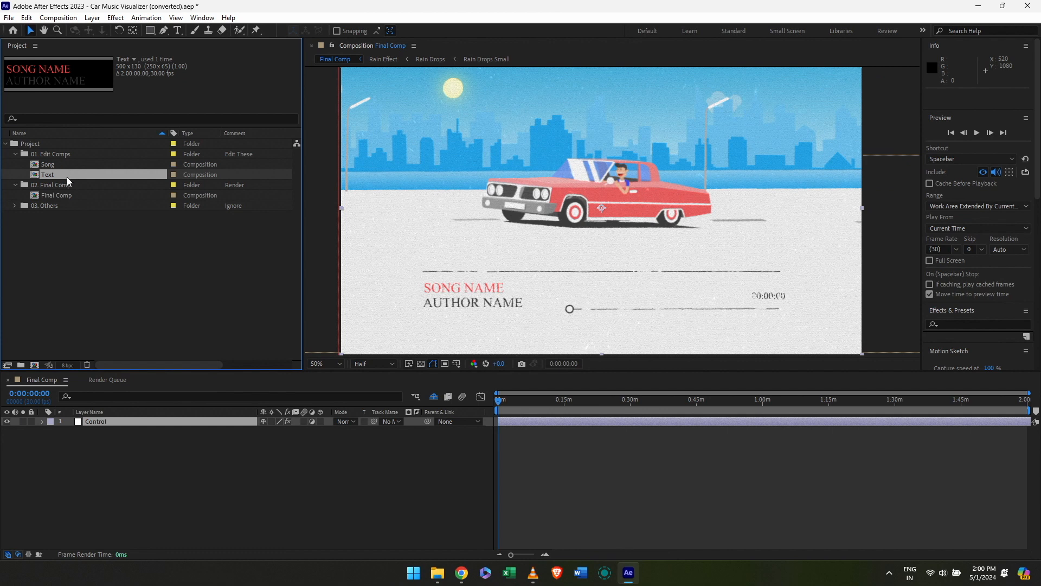
double_click(67, 175)
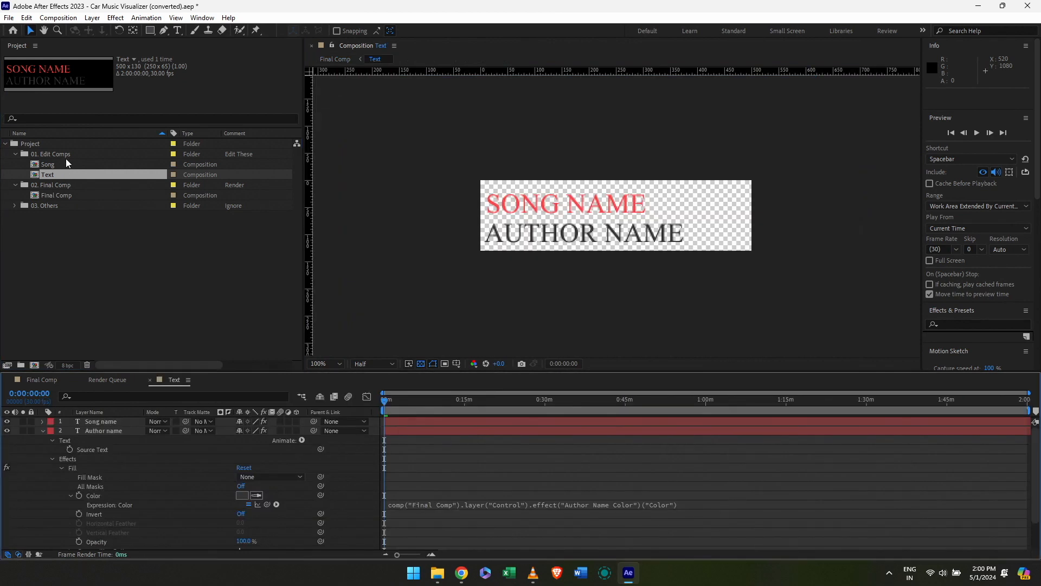
click(68, 165)
double_click(68, 166)
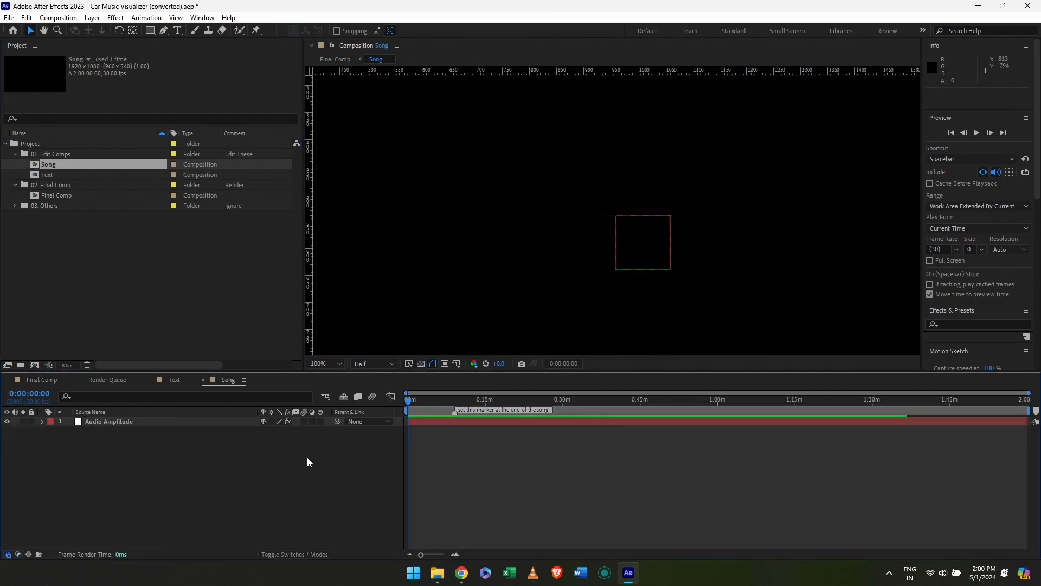
Add the On & On MP3 from the Audio folder in File Explorer as a layer in the Song composition
key(alt+Tab)
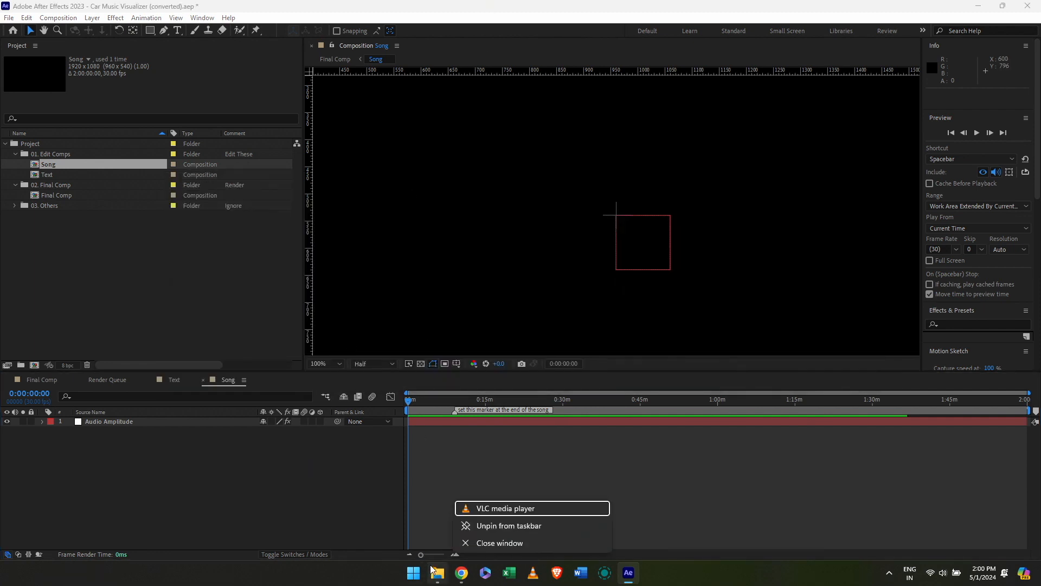
click(437, 572)
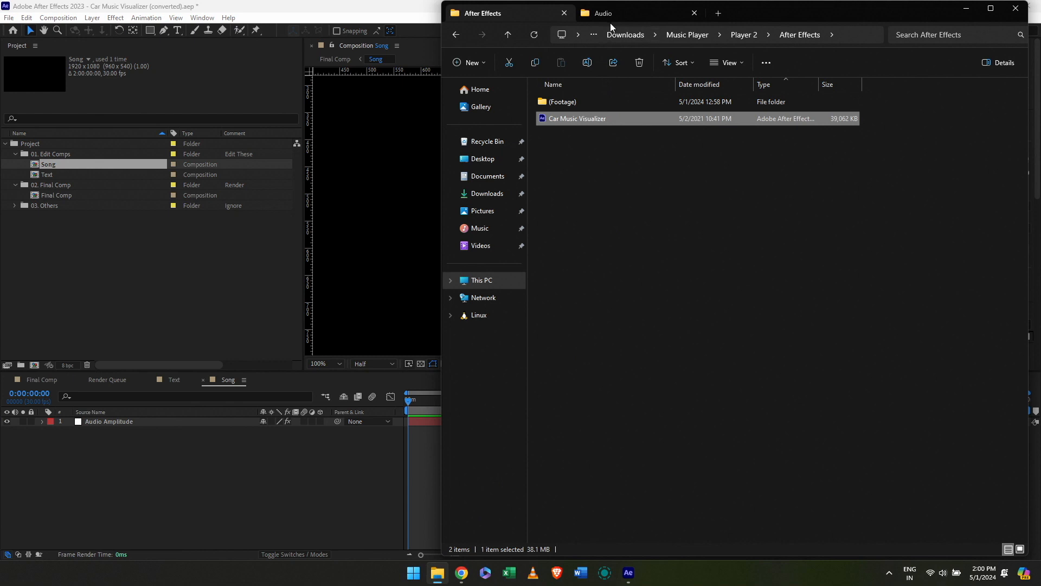
click(611, 18)
drag(597, 135, 200, 455)
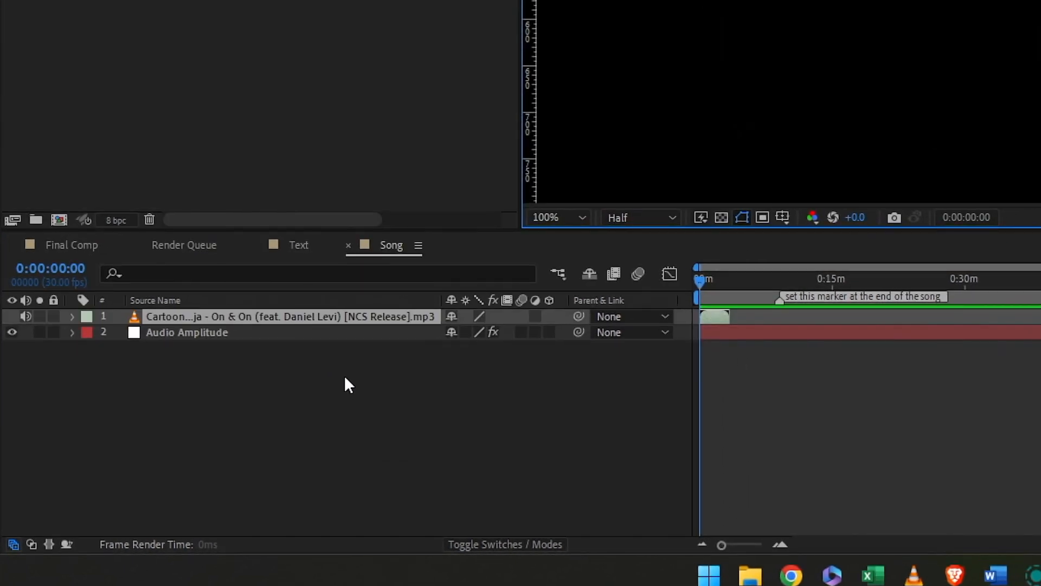
Delete the existing Audio Amplitude layer and convert the song layer's audio to keyframes
click(247, 334)
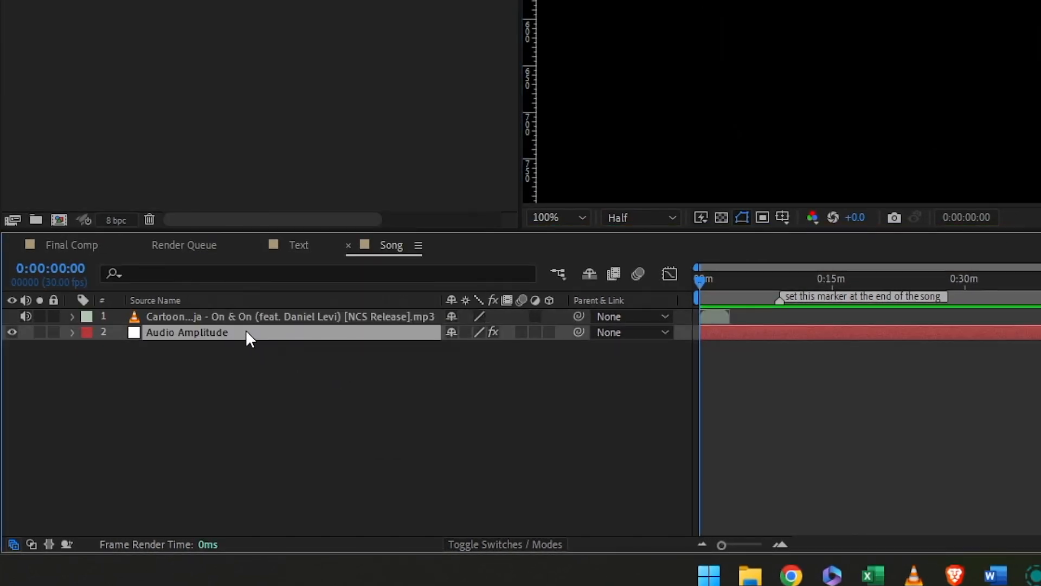
key(Delete)
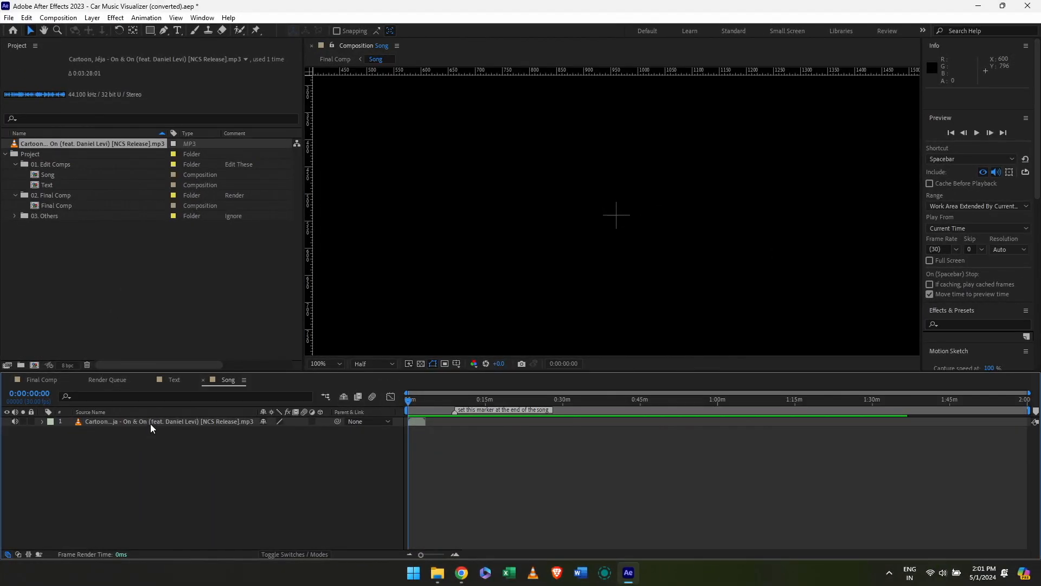
click(151, 424)
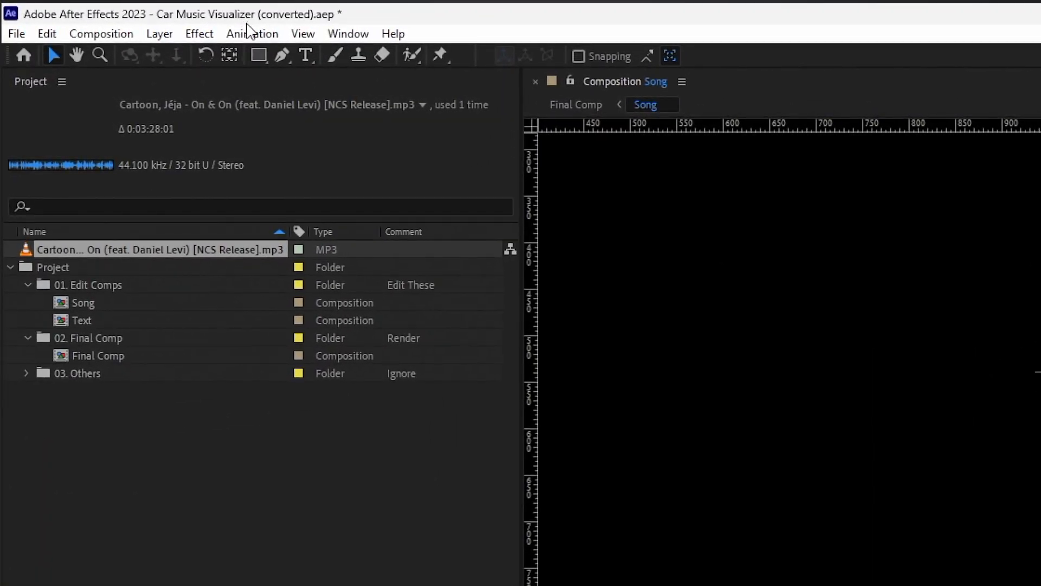
click(249, 33)
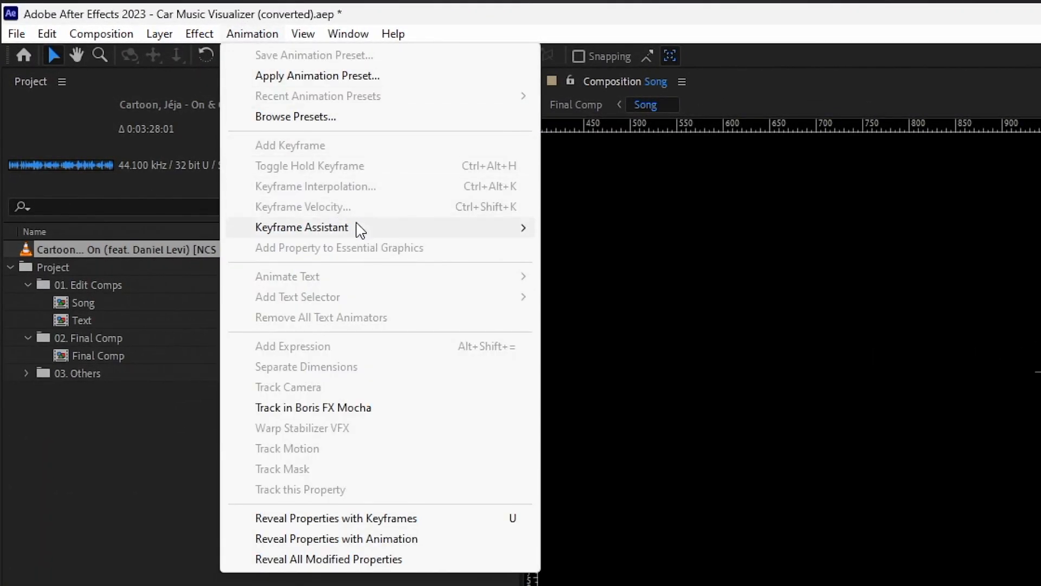
mouse_move(360, 230)
click(577, 228)
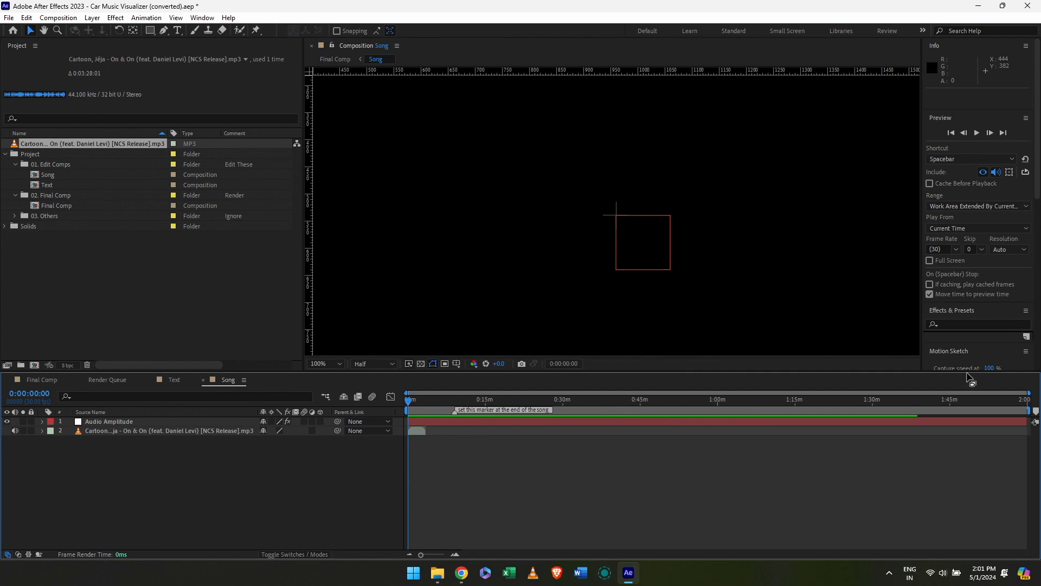
Move the "set this marker at the end of the song" marker to the end of the audio layer at 0:03:27:29
drag(1029, 392, 552, 390)
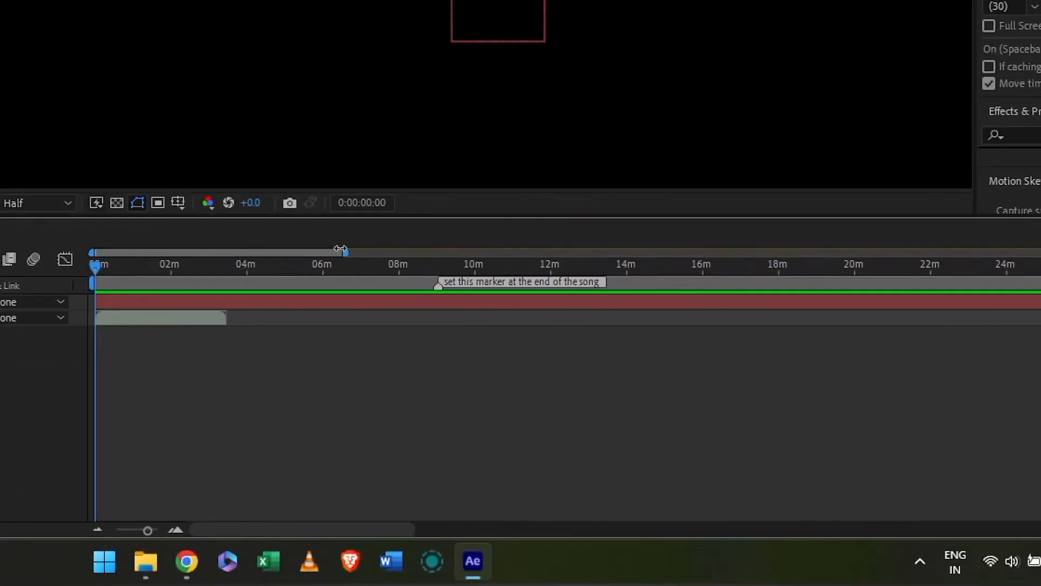
drag(340, 249, 198, 255)
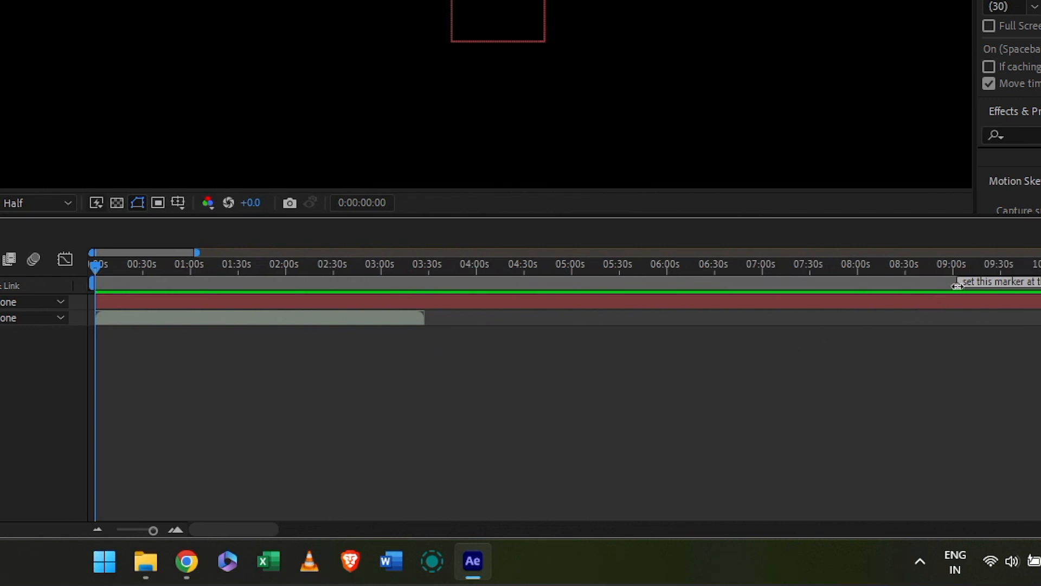
drag(344, 265, 419, 265)
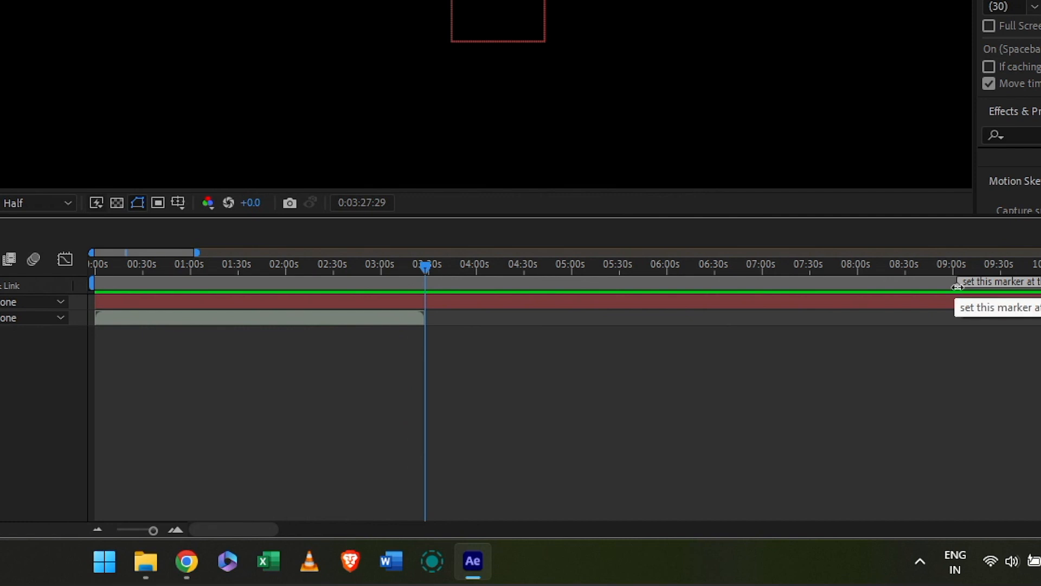
drag(957, 285, 425, 286)
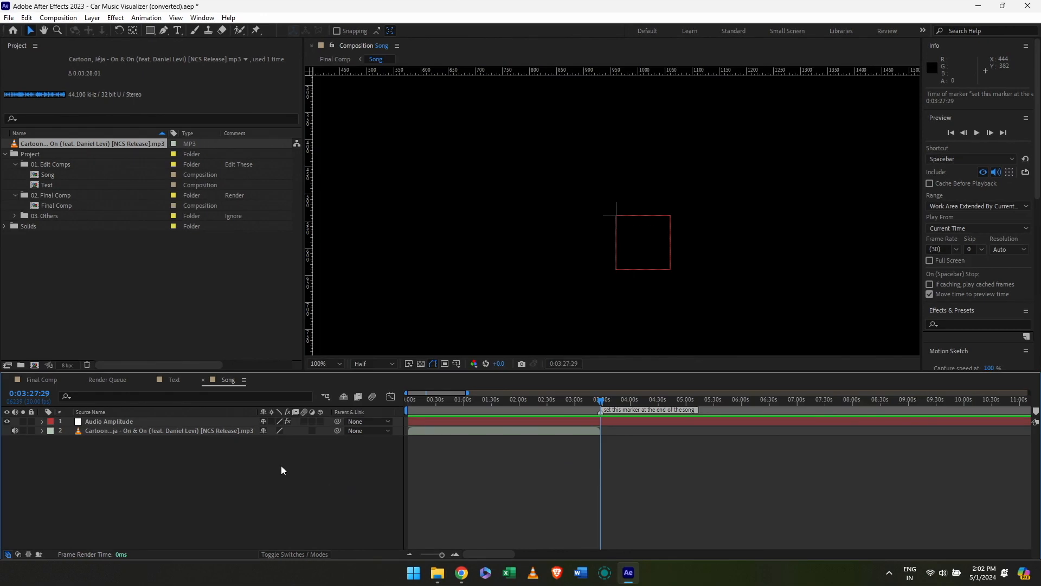
Show the Text composition and copy "On & On (feat. Daniel Levi)" from the MP3's file name without renaming the file
click(174, 384)
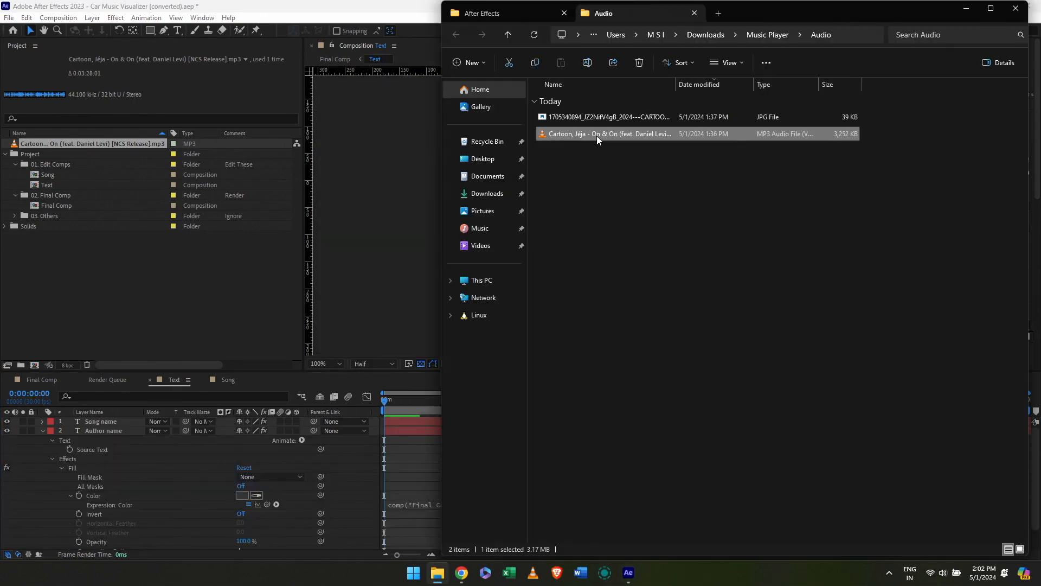
key(F2)
click(597, 135)
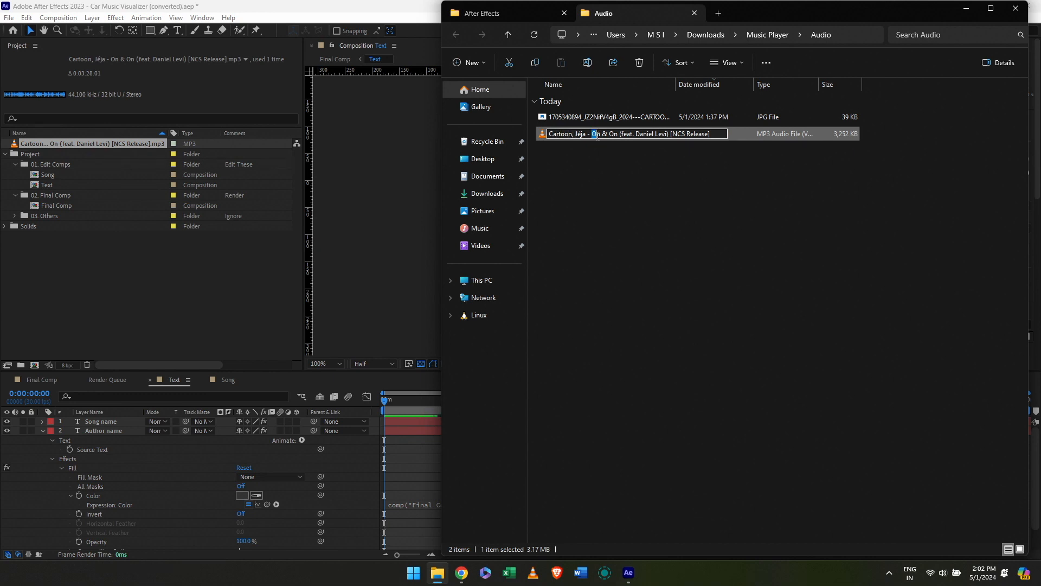
key(ctrl+shift+Right)
key(ctrl+shift+Right)
key(ctrl+shift+Right)
key(ctrl+shift+Right)
key(ctrl+c)
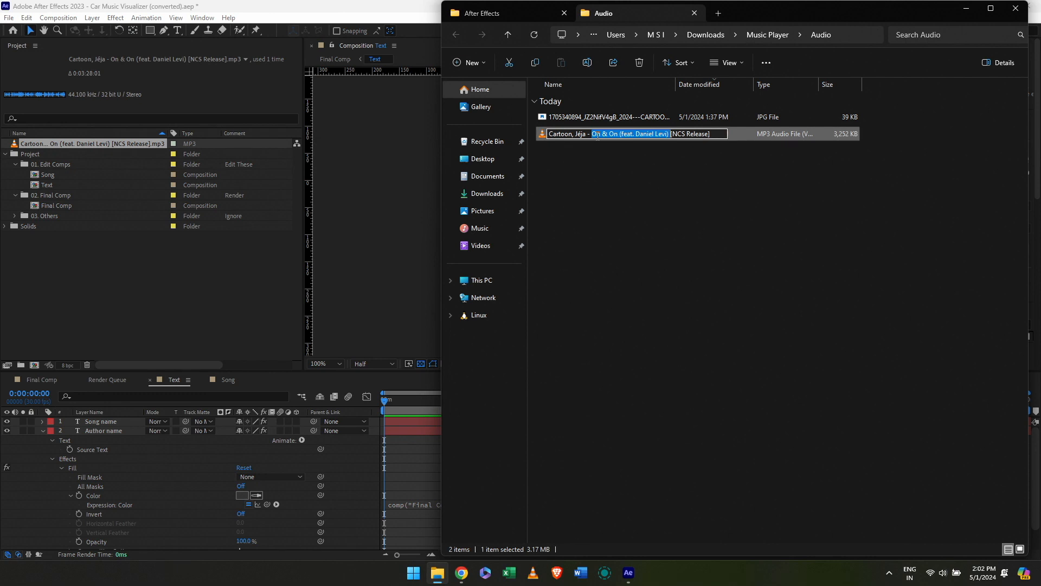
key(Escape)
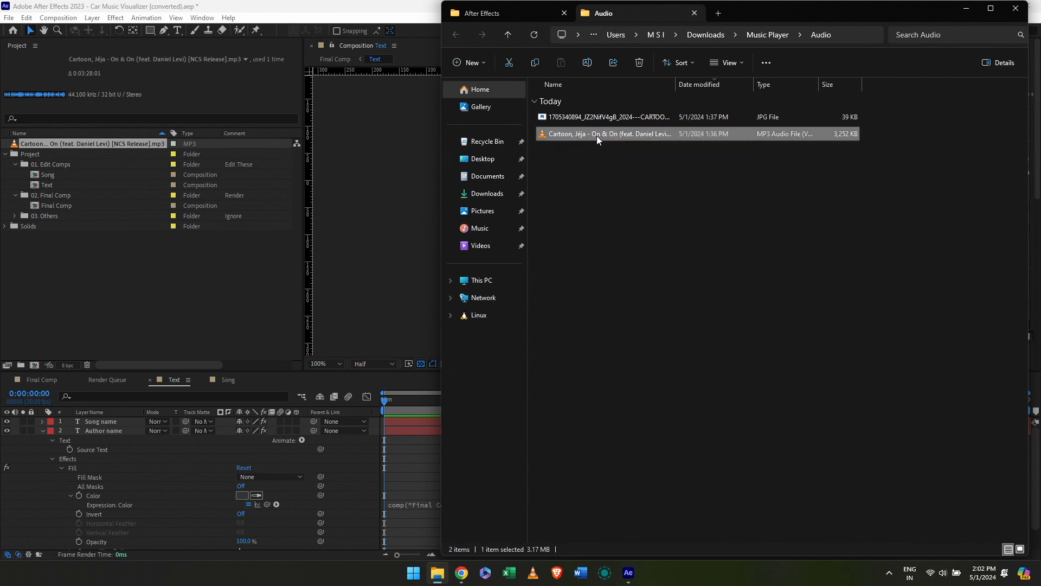
Replace the SONG NAME text in the Text composition with the copied song title
click(383, 391)
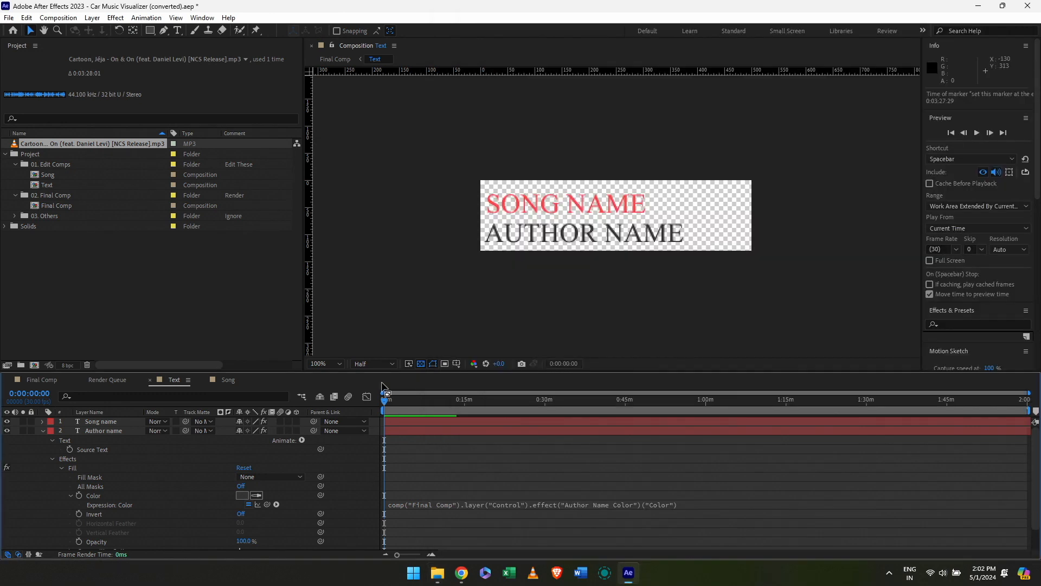
double_click(622, 212)
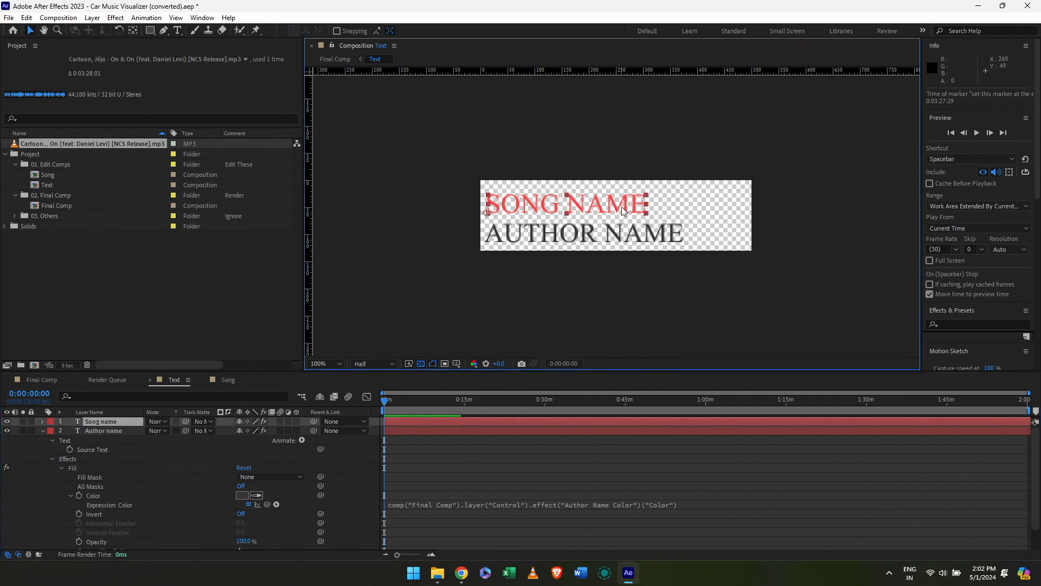
key(ctrl+v)
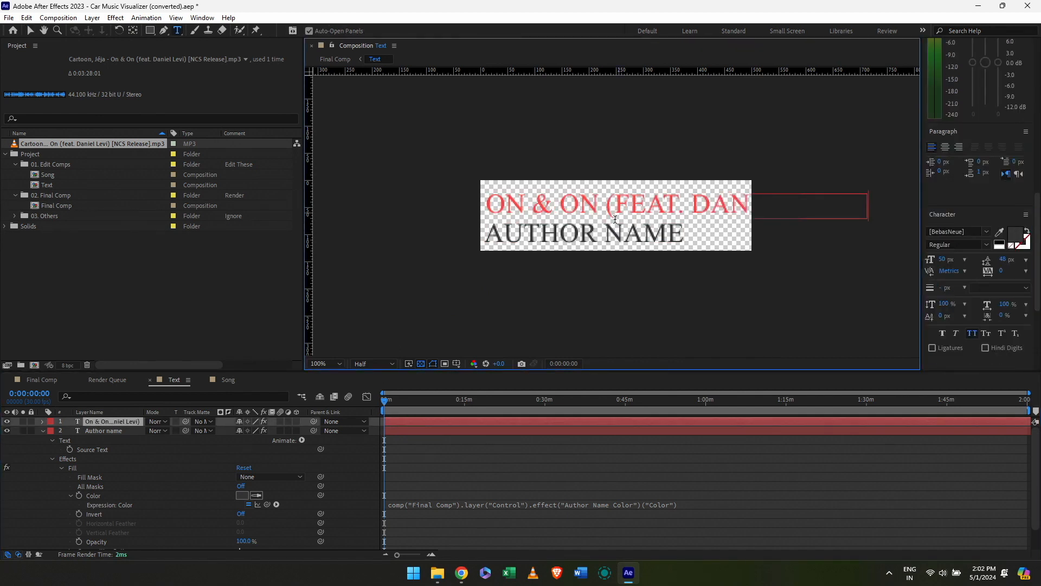
Copy the artist part "Cartoon, Jéja" from the start of the MP3's file name in File Explorer
key(alt+Tab)
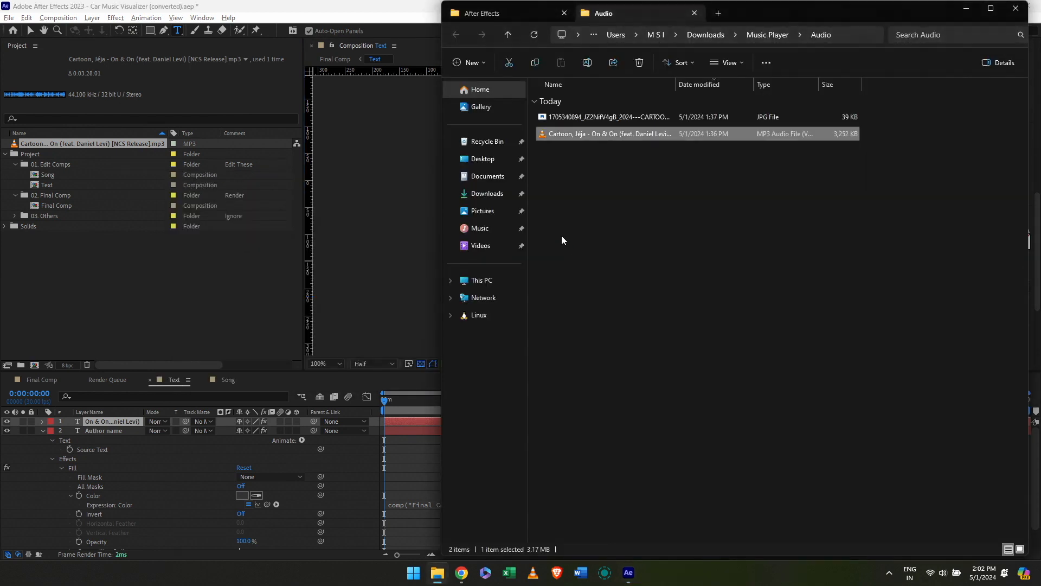
key(F2)
key(Home)
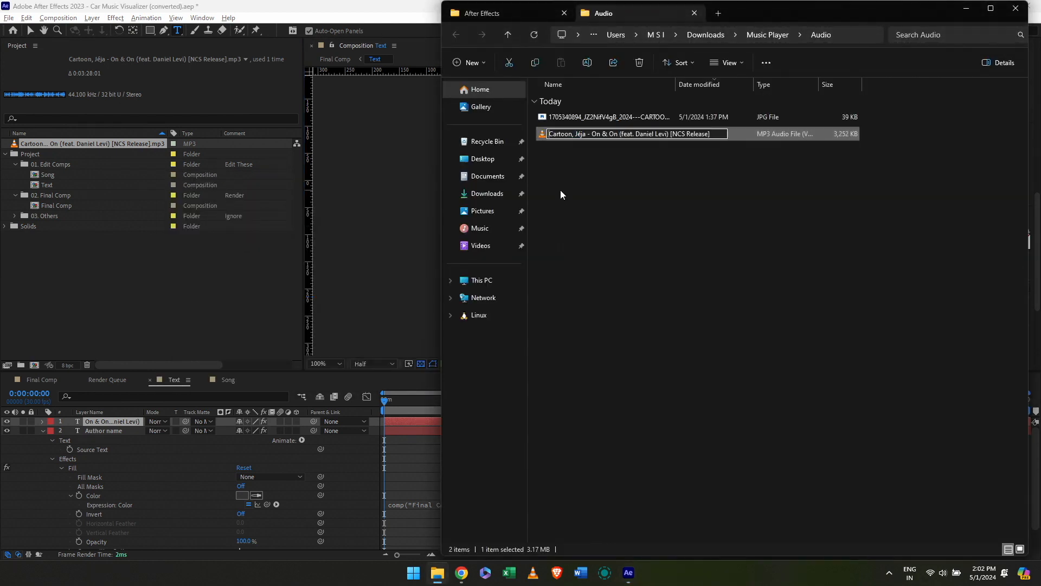
key(shift+Right)
key(shift+Right)
key(shift+Right)
key(shift+Right)
key(shift+Right)
key(shift+Right)
key(shift+Right)
key(shift+Right)
key(shift+Right)
key(shift+Right)
key(shift+Right)
key(shift+Right)
key(shift+Right)
Return to After Effects and replace the AUTHOR NAME text with "Cartoon, Jéja"
key(alt+Tab)
double_click(538, 232)
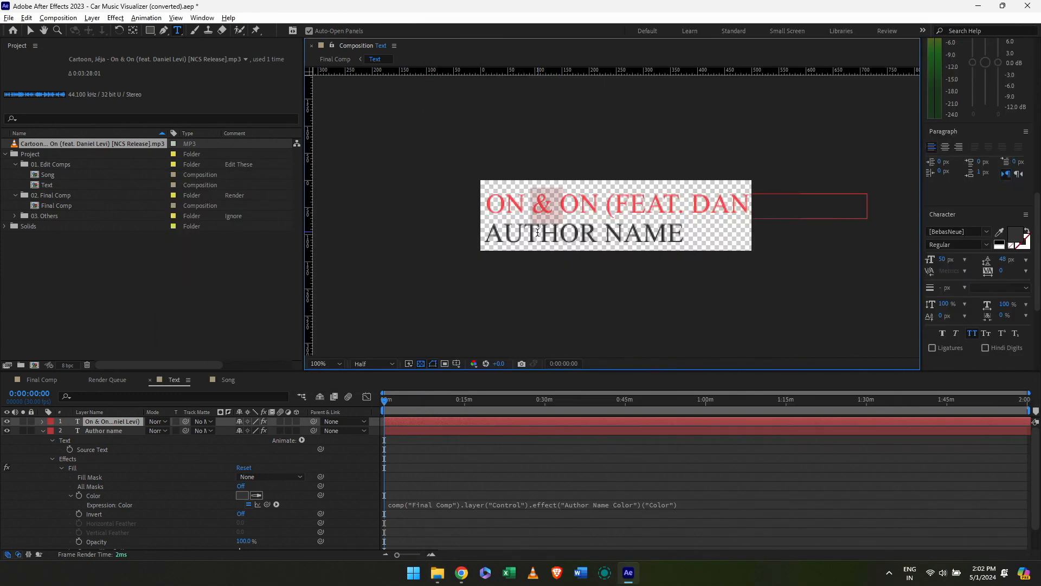
click(135, 432)
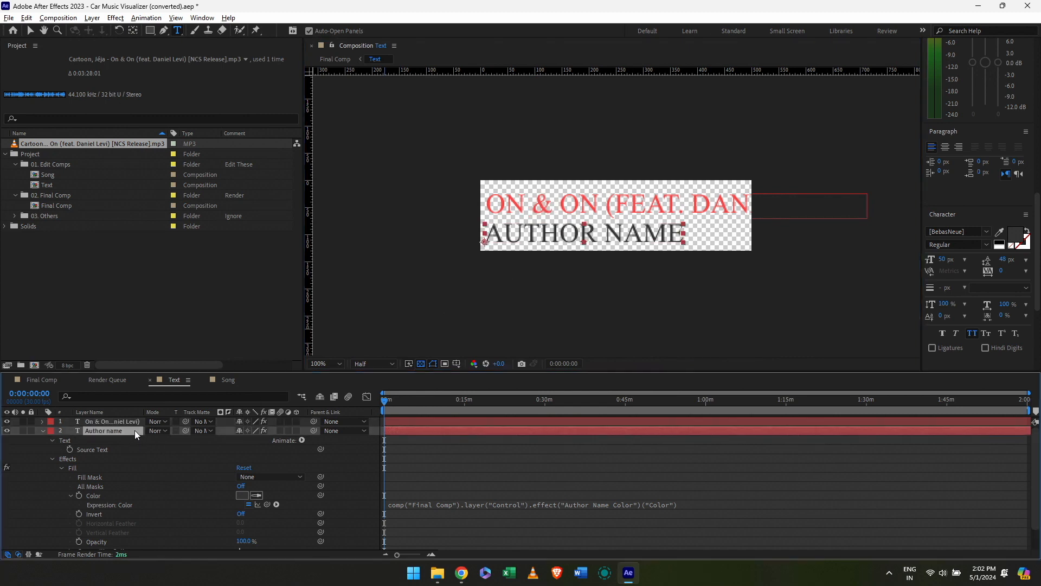
click(544, 235)
key(ctrl+a)
text(CARTOON, JÉJA)
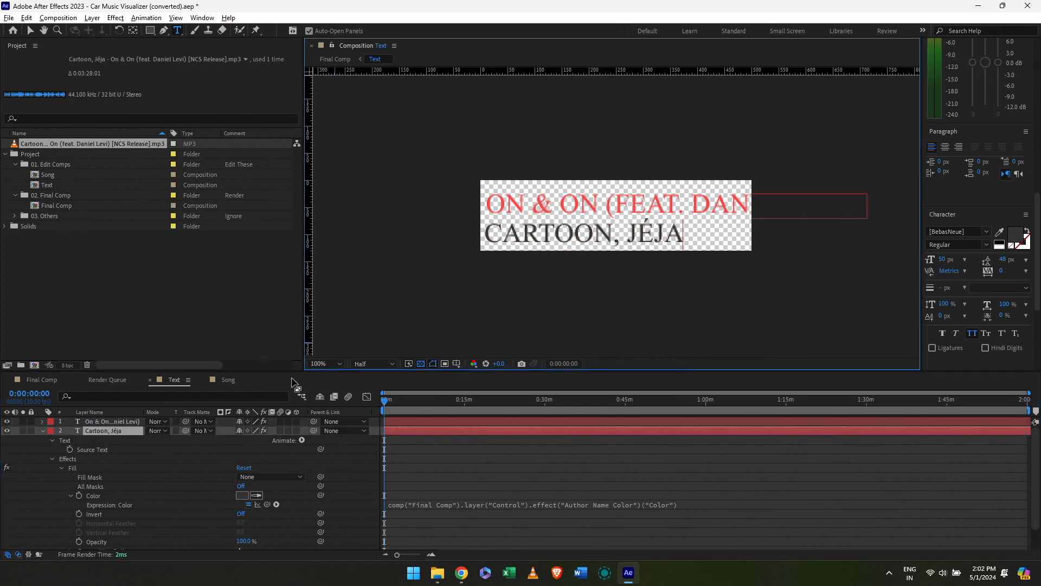
Check the title and artist text in Final Comp and return to the Text composition
click(47, 382)
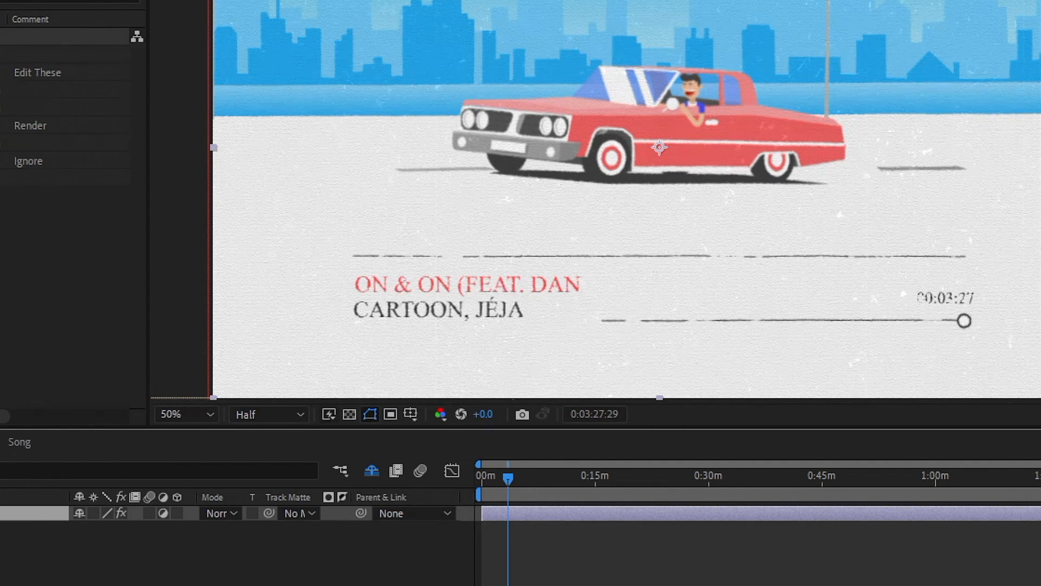
double_click(382, 322)
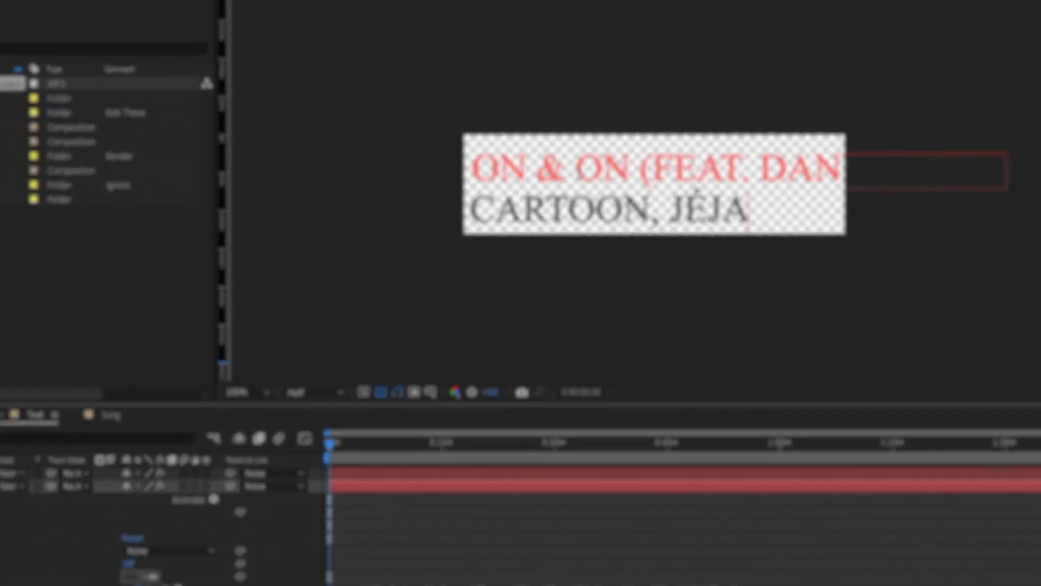
click(587, 173)
Reduce the song title's font size until the whole title fits within the Text composition
click(139, 421)
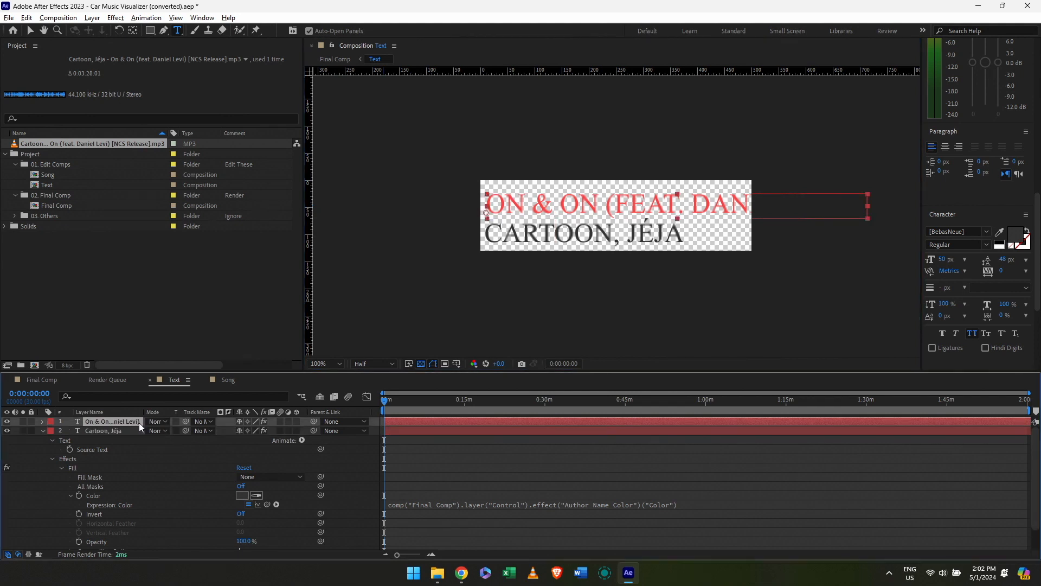
triple_click(580, 209)
click(942, 258)
key(Down)
key(Down)
key(Down)
key(Down)
key(Down)
key(Down)
key(Down)
key(Down)
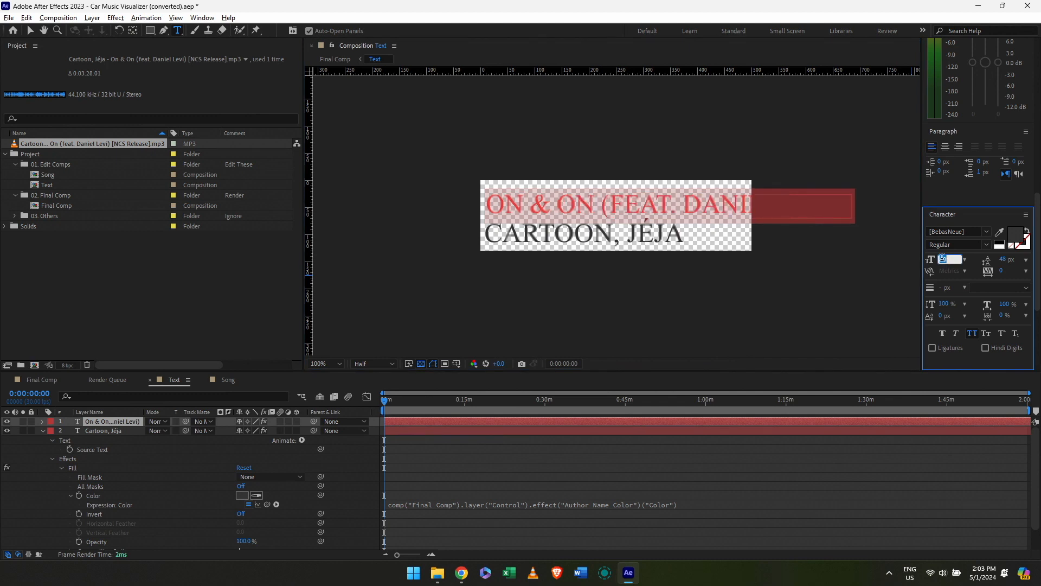
key(Down)
key(Down)
key(Down)
key(Down)
key(Down)
key(Down)
key(Down)
key(Down)
key(Down)
key(Down)
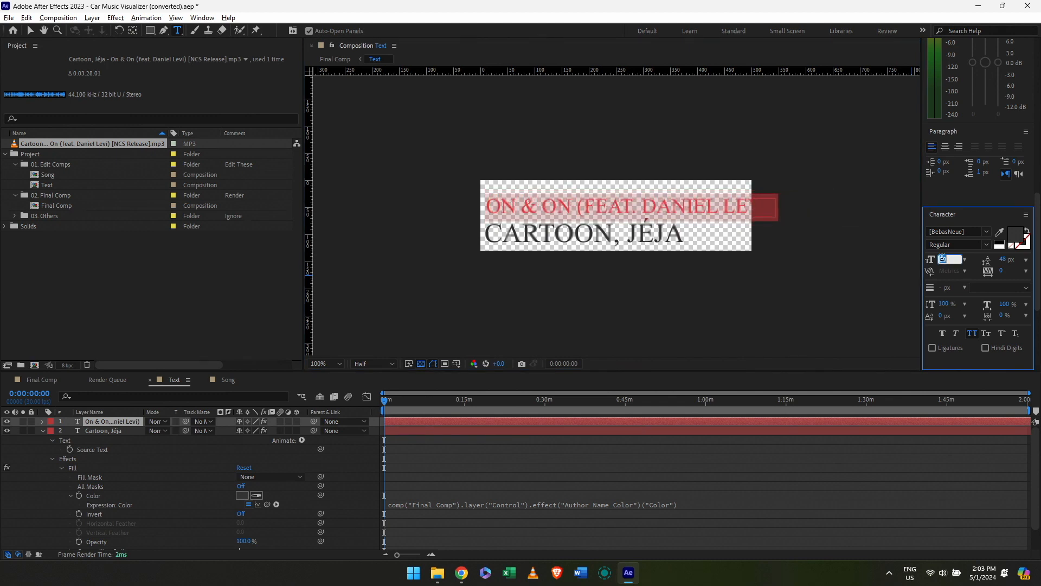
key(Down)
key(Down)
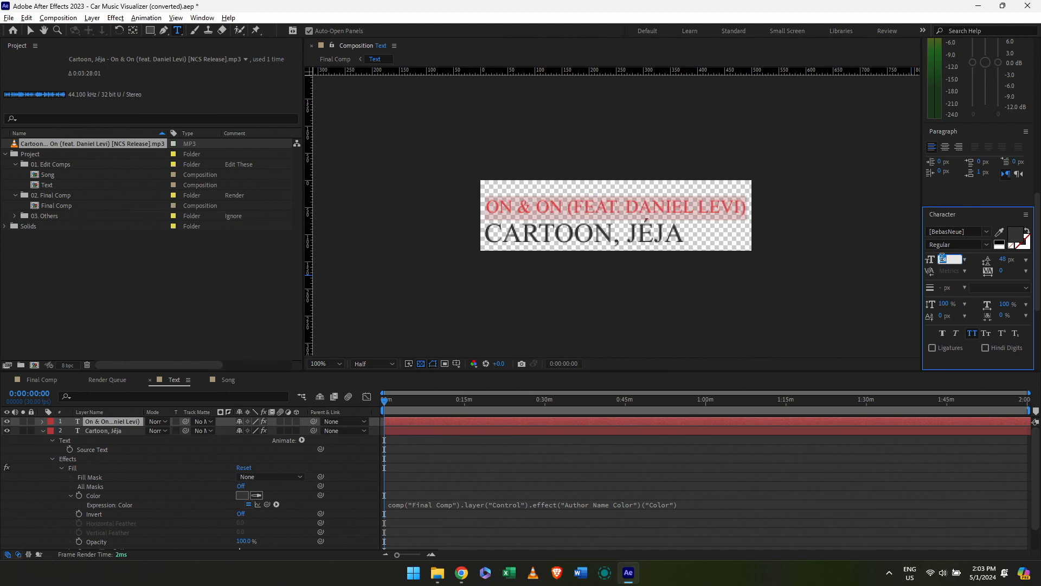
Restore the song title's font size to 50 px
key(Up)
key(Up)
key(Up)
key(Up)
key(Up)
key(Up)
key(Up)
key(Up)
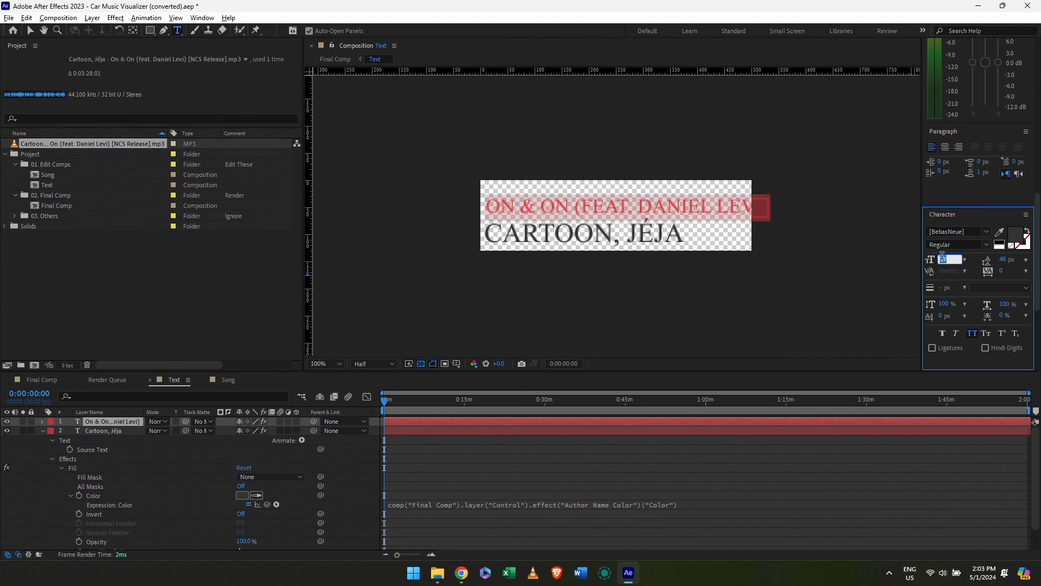
key(Up)
key(Up)
key(Up)
key(Up)
key(Up)
key(Up)
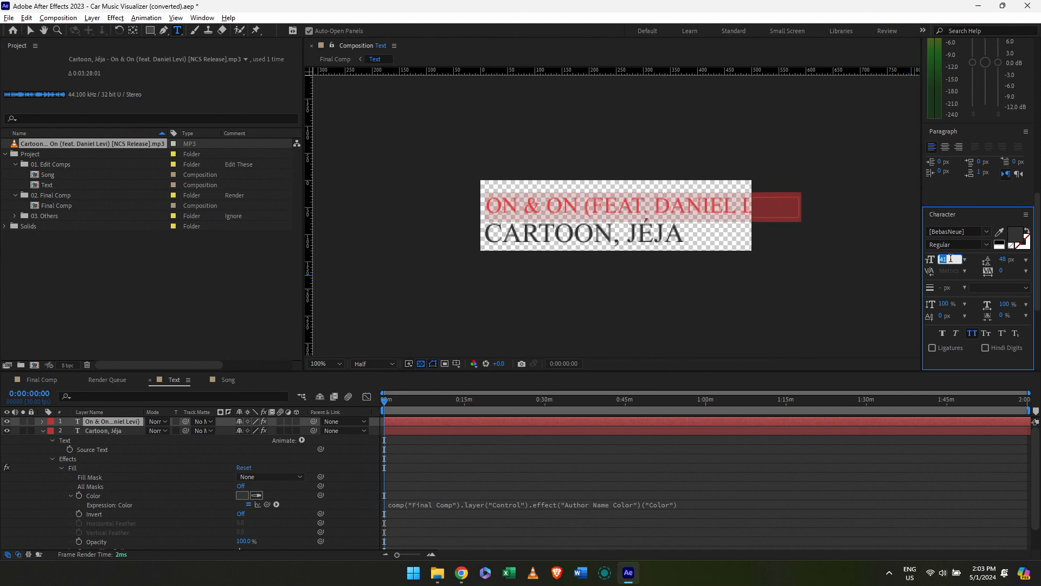
key(Up)
key(Up)
key(Up)
key(Up)
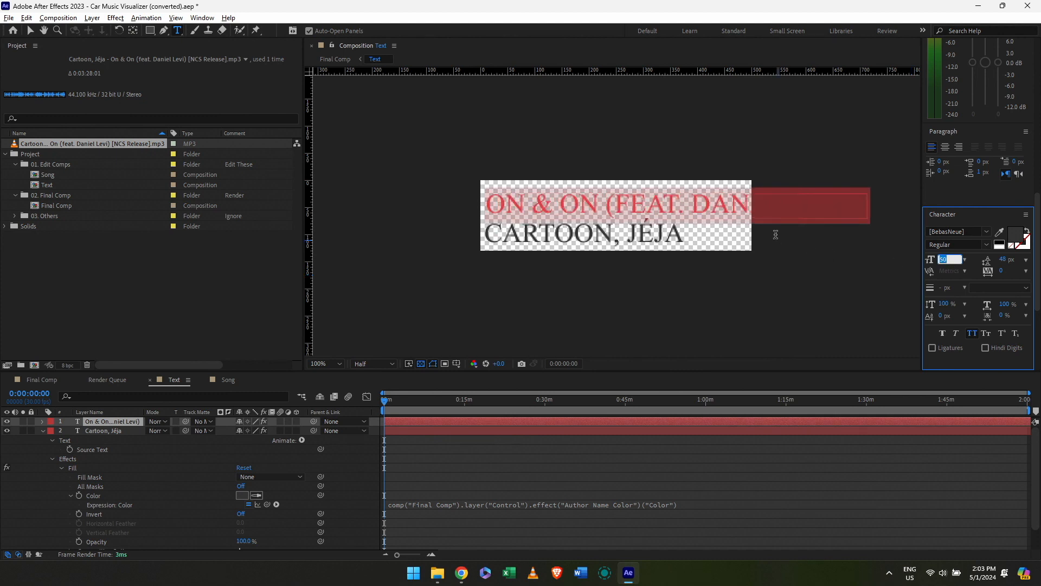
Delete "(feat. Daniel Levi)" from the song title and show Final Comp at 0:00:00:00
click(628, 207)
drag(606, 207, 865, 207)
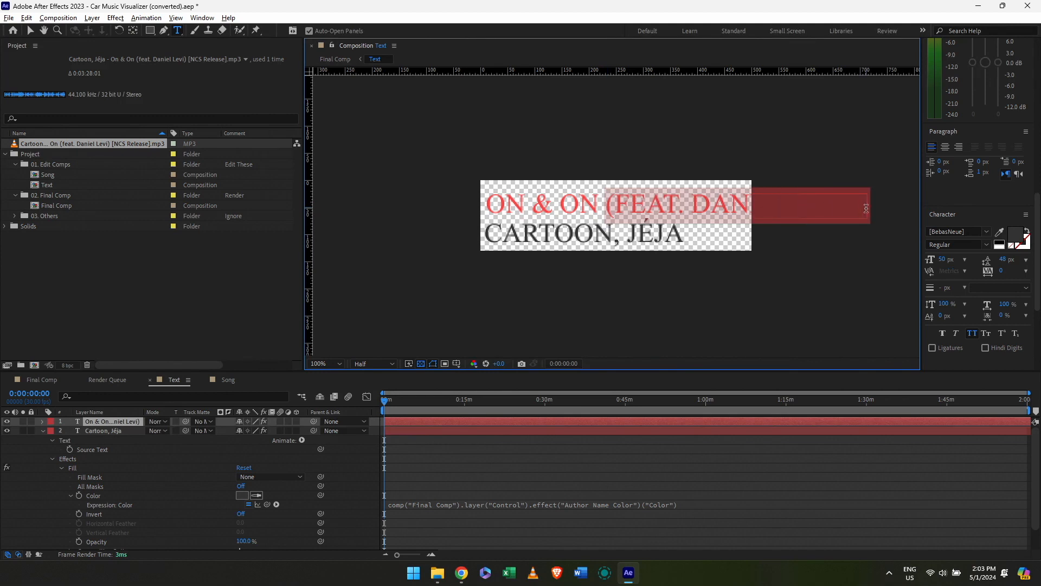
key(BackSpace)
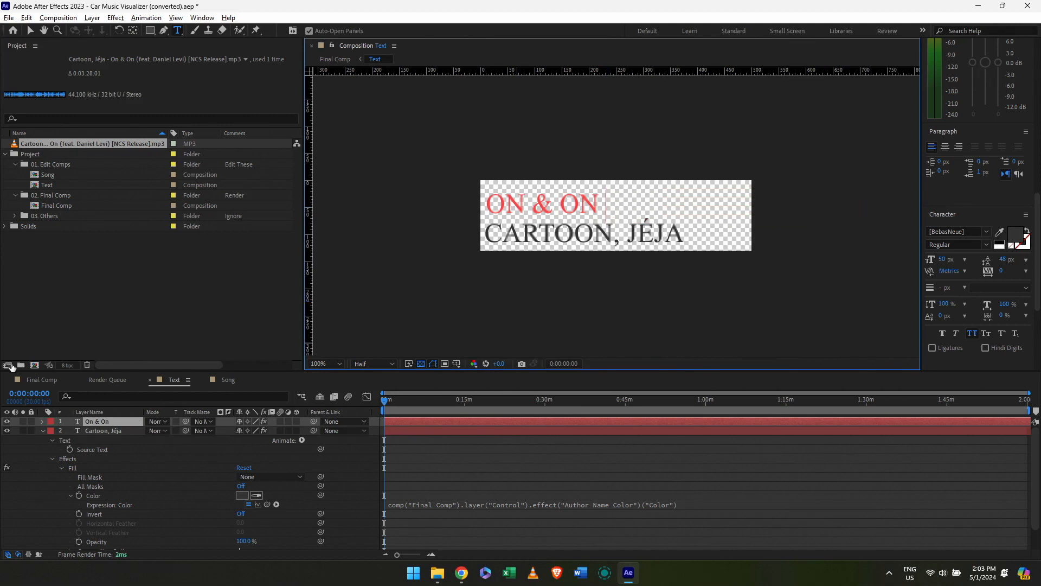
click(34, 378)
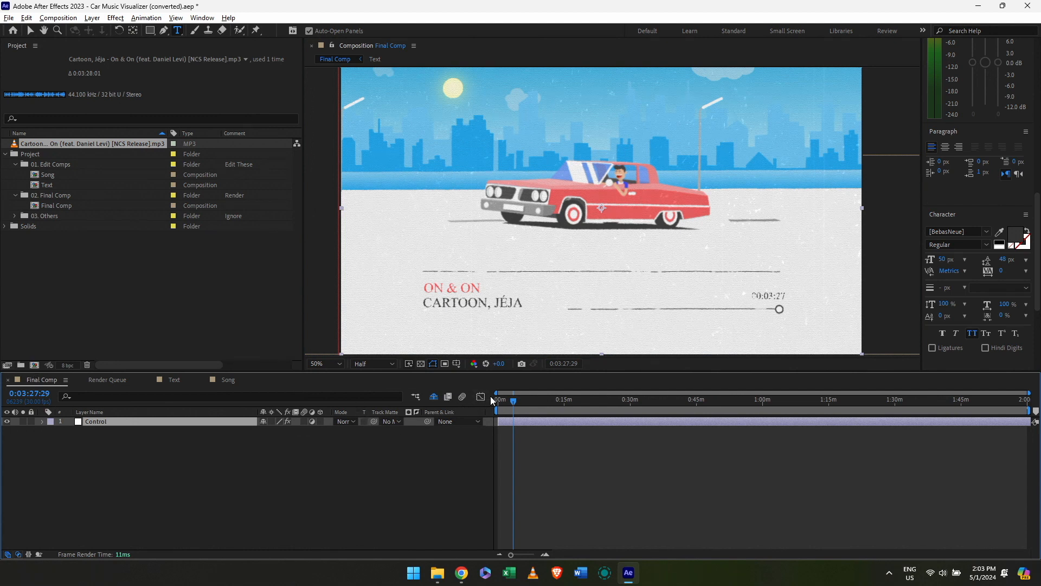
drag(514, 401, 488, 402)
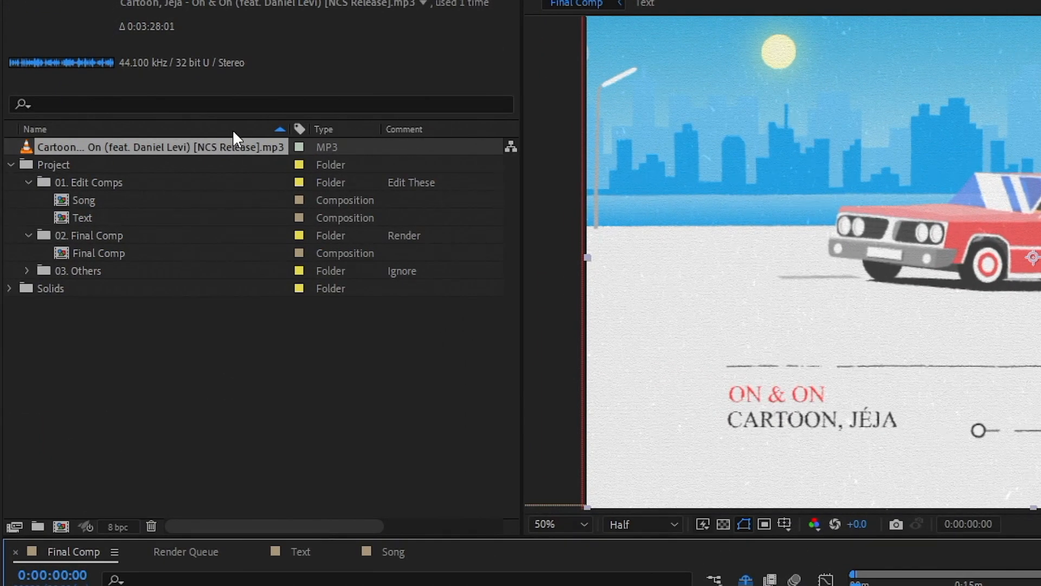
Add the Duration column to the list of project items
right_click(455, 130)
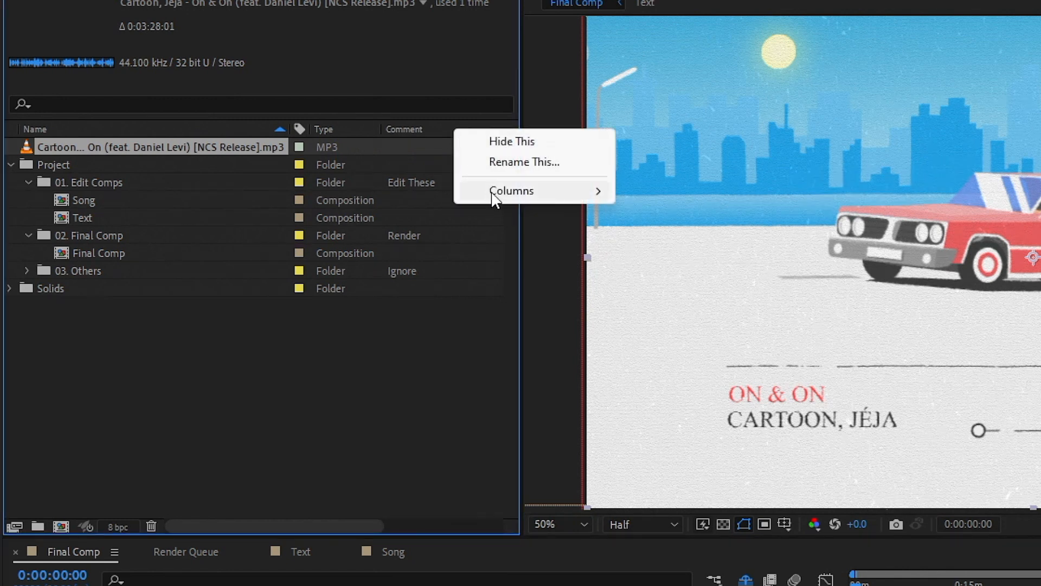
mouse_move(493, 194)
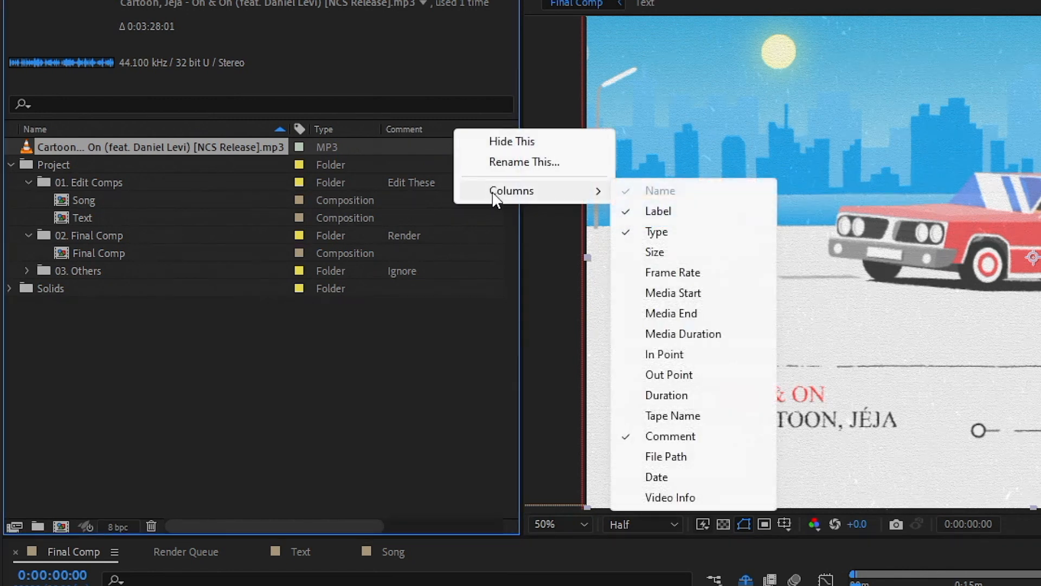
click(667, 396)
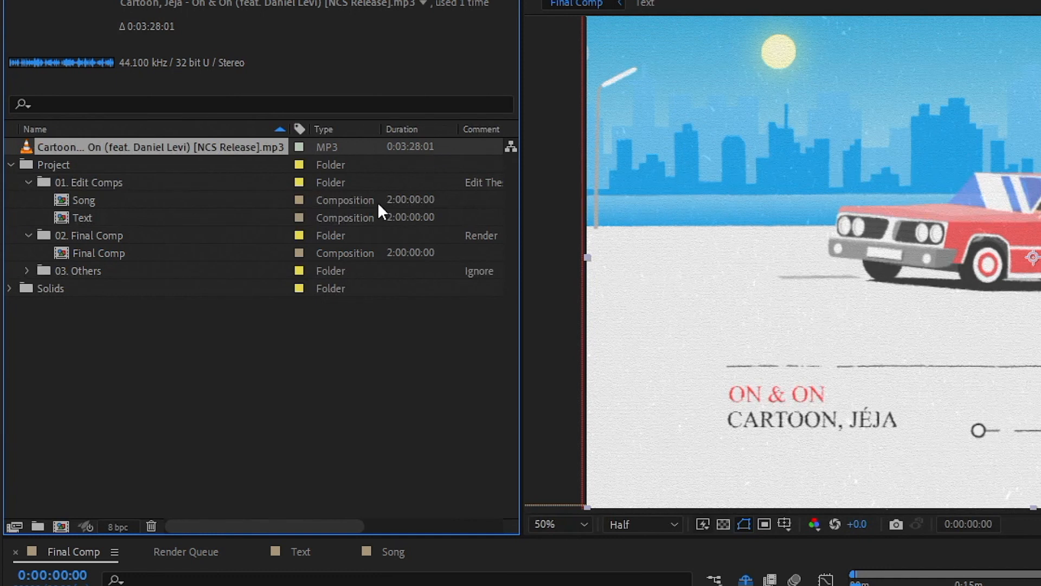
Set the duration of Final Comp to 0:03:28:01 in its composition settings
click(109, 250)
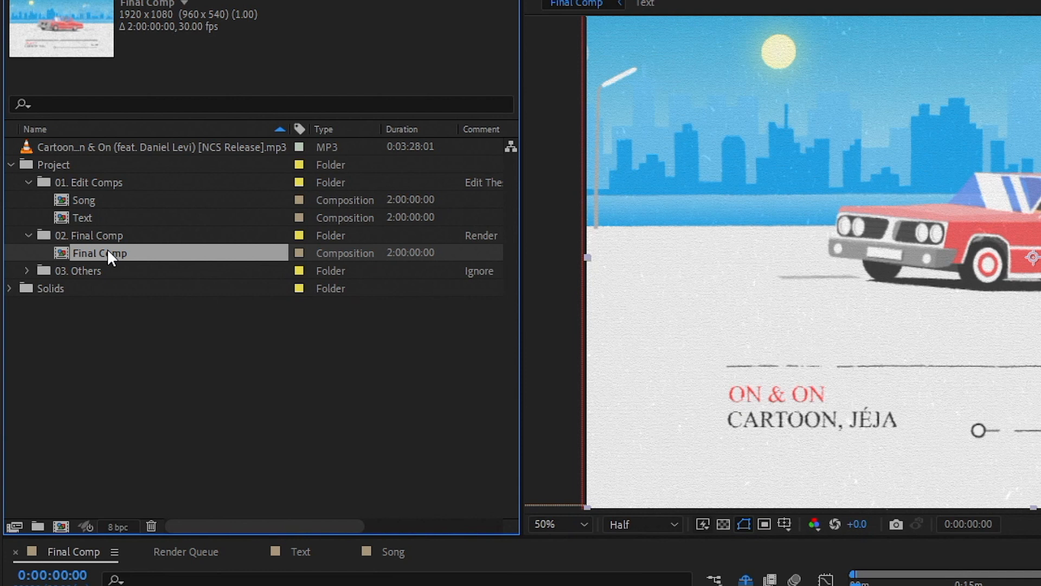
right_click(108, 250)
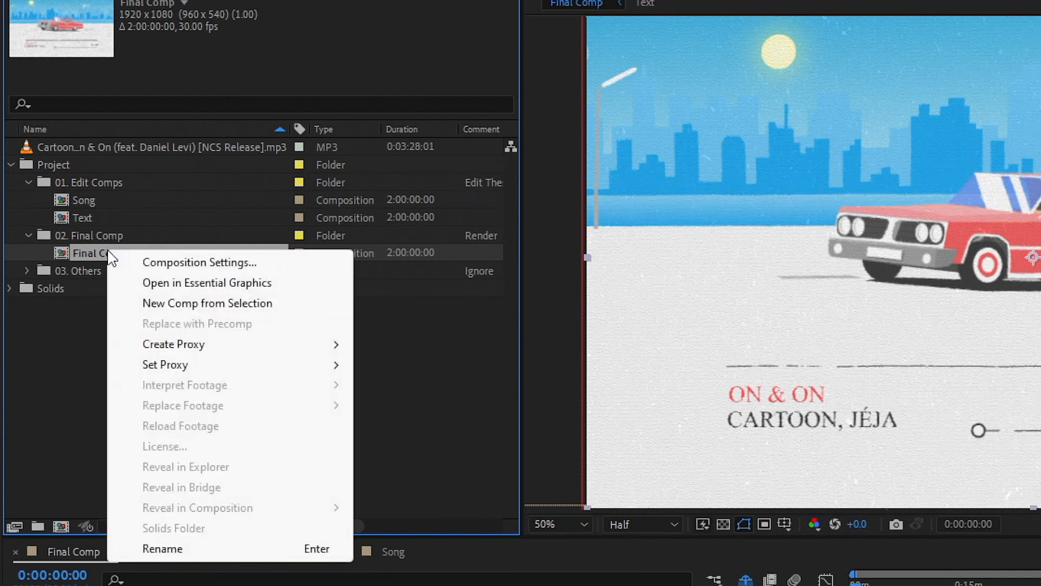
click(146, 257)
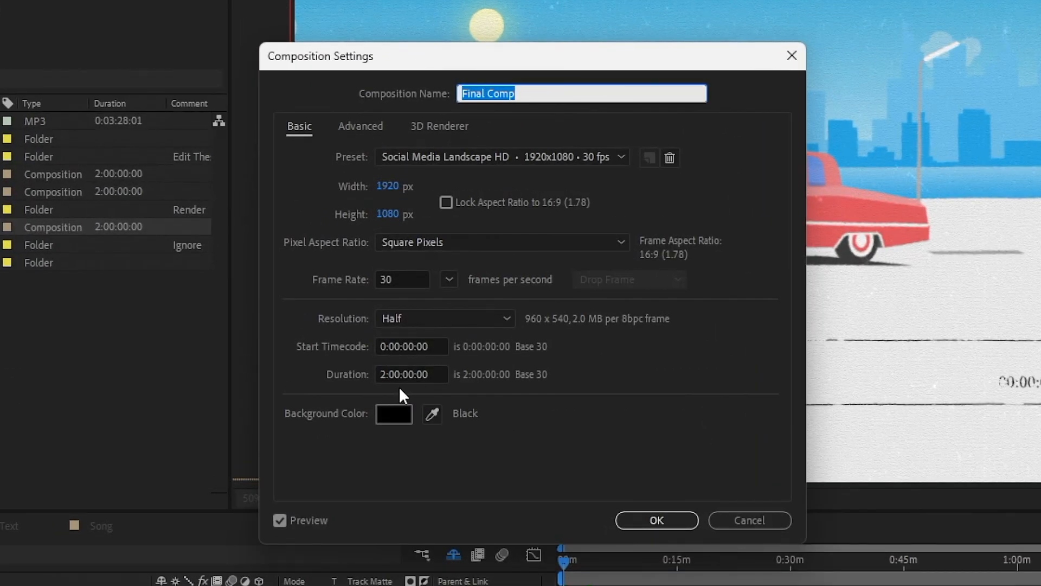
click(384, 373)
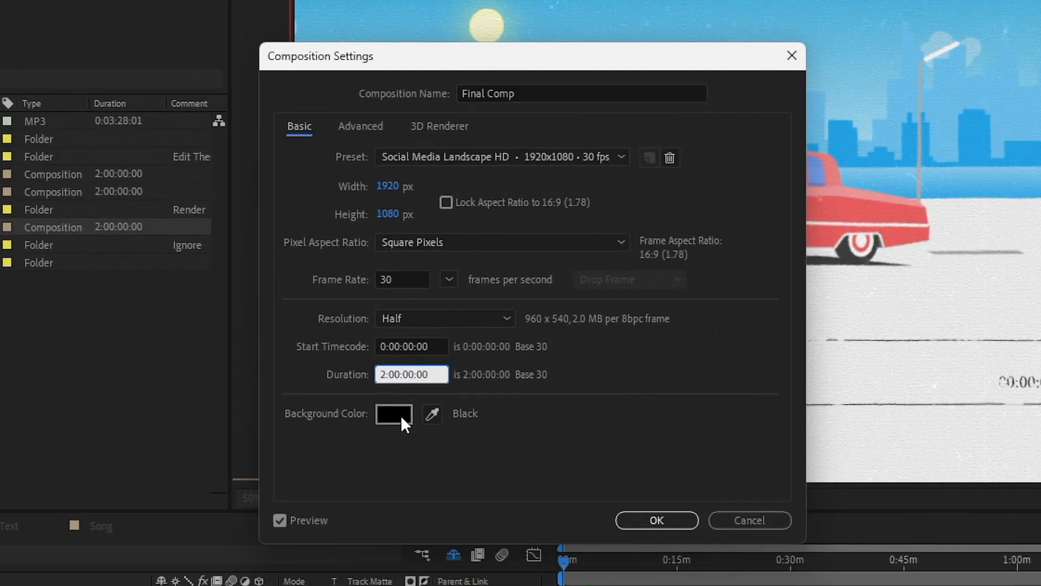
text(0)
key(Right)
key(Right)
key(Right)
text(3)
key(BackSpace)
key(BackSpace)
text(28)
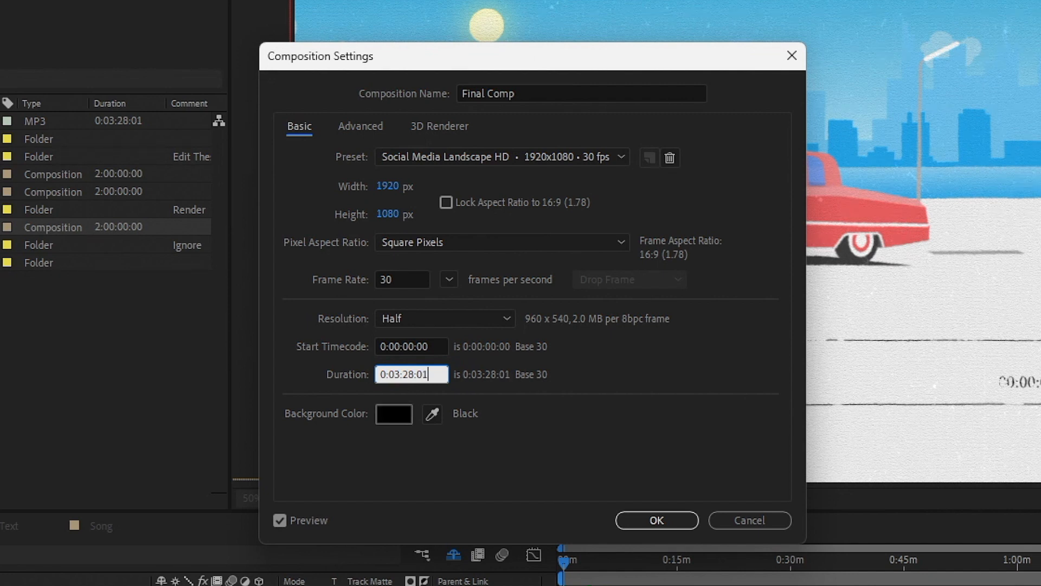
click(656, 520)
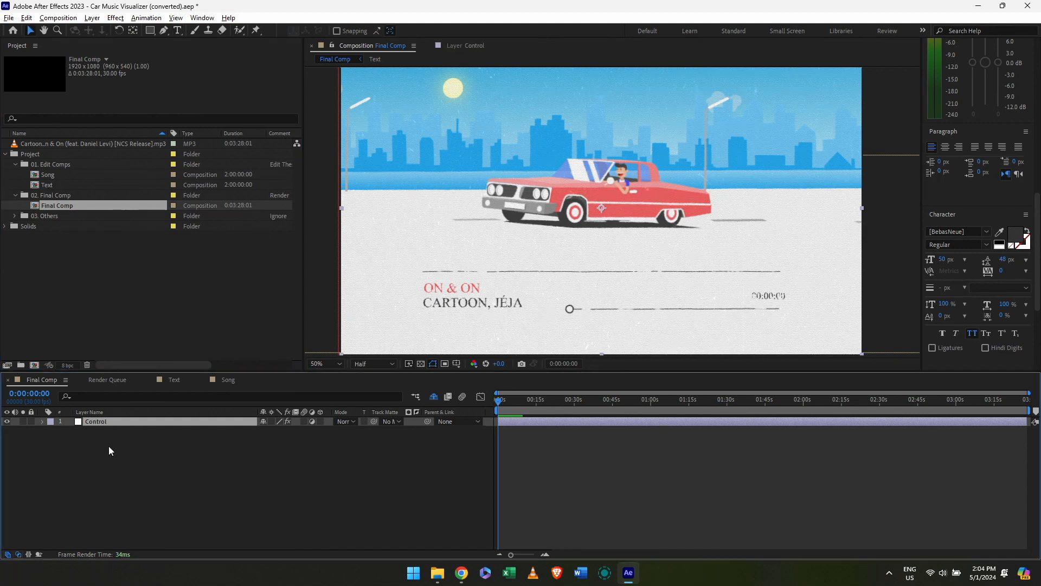
Examine the Control layer's background, rain, light and colour effect controls in Final Comp and return to the project items
click(108, 454)
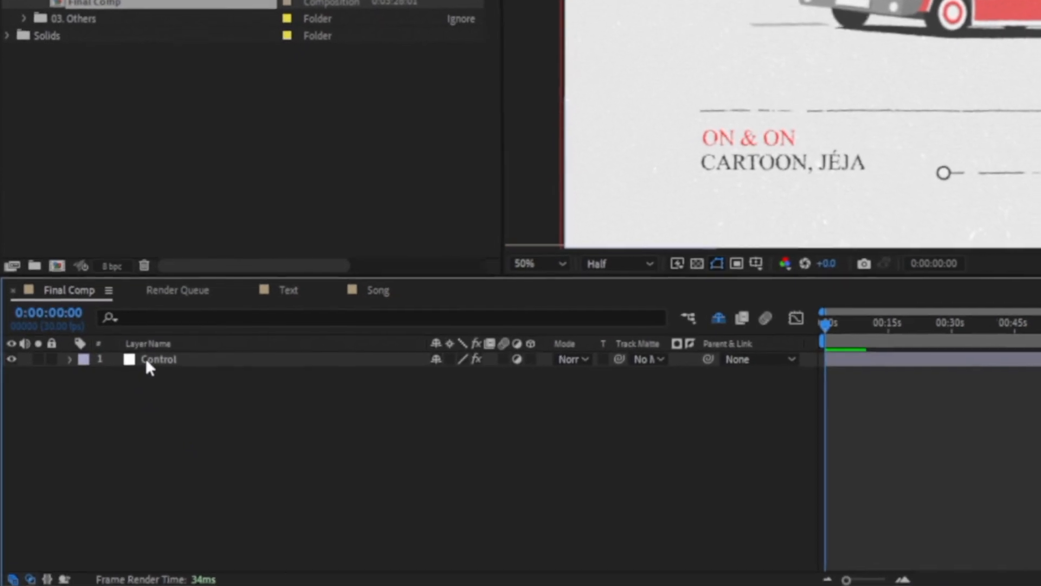
click(152, 360)
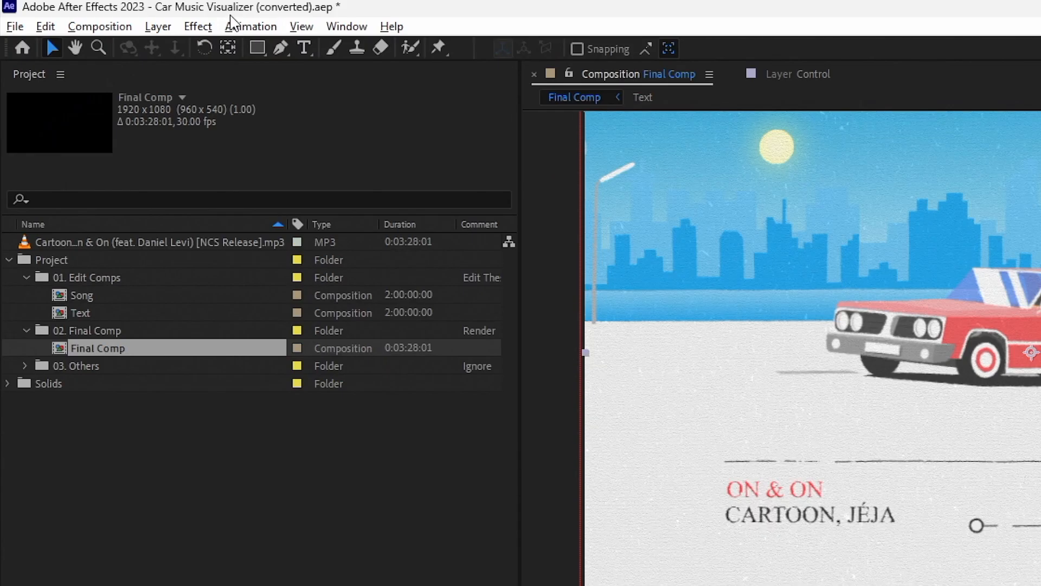
click(198, 26)
click(217, 47)
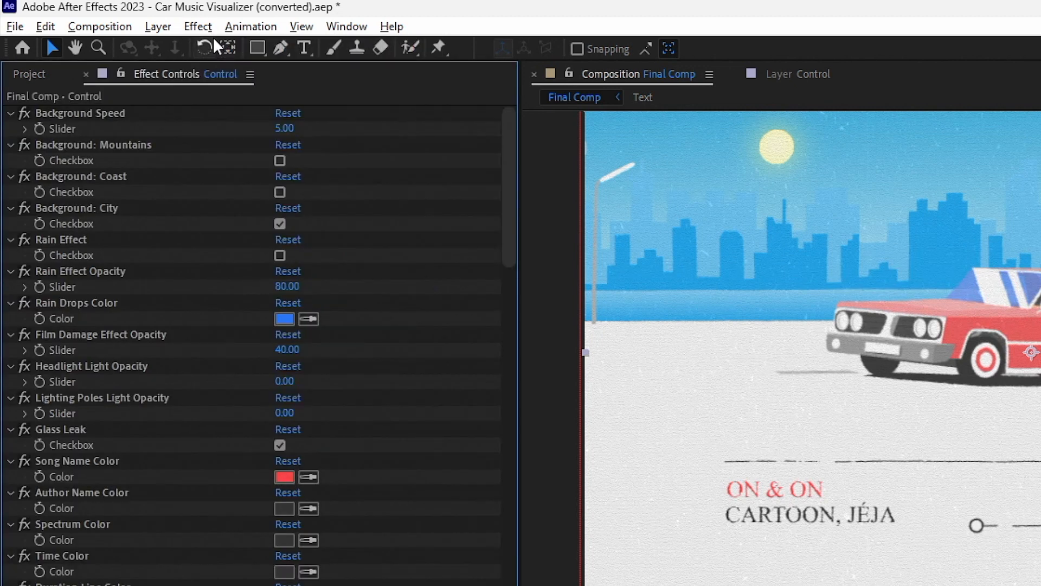
drag(508, 61, 508, 460)
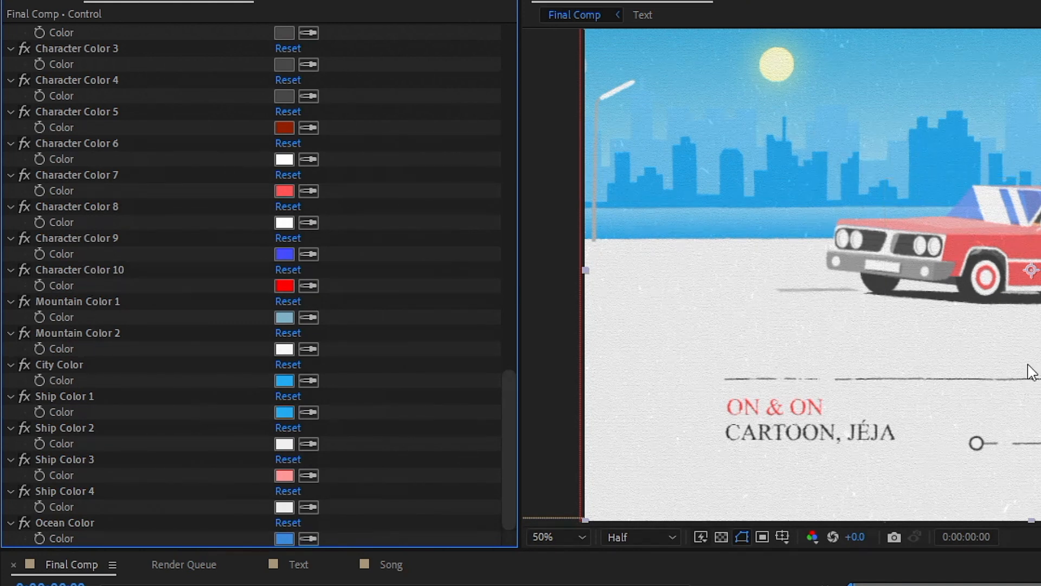
click(509, 319)
click(509, 176)
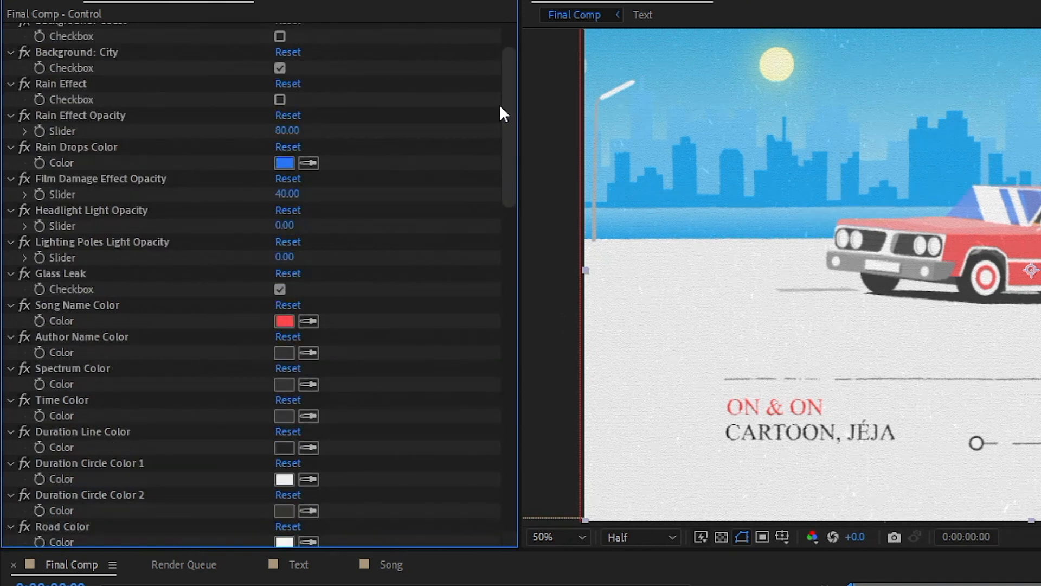
click(507, 35)
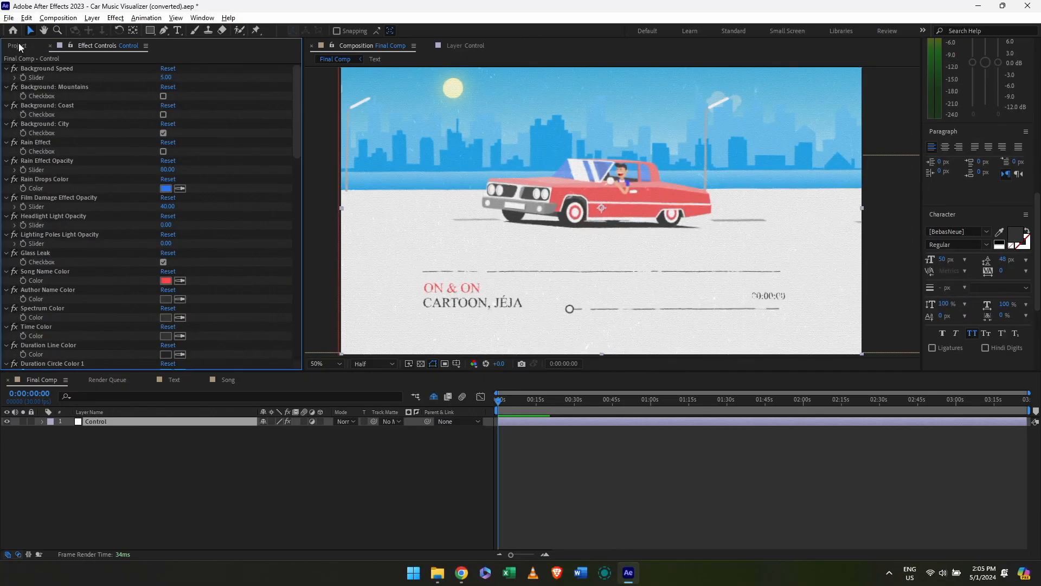
click(18, 46)
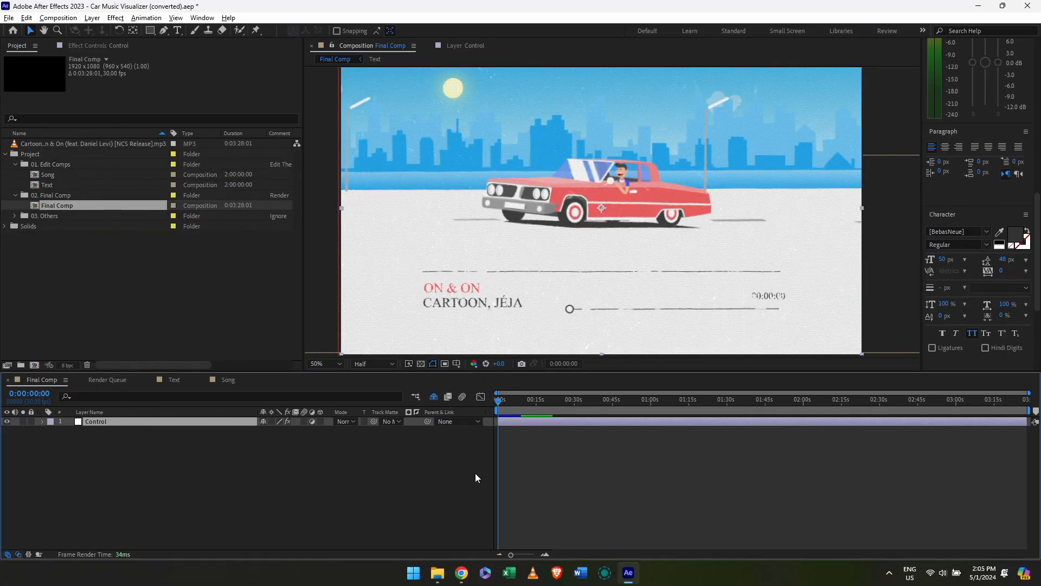
Preview Final Comp from its start and near its end at 0:03:24:00
key(space)
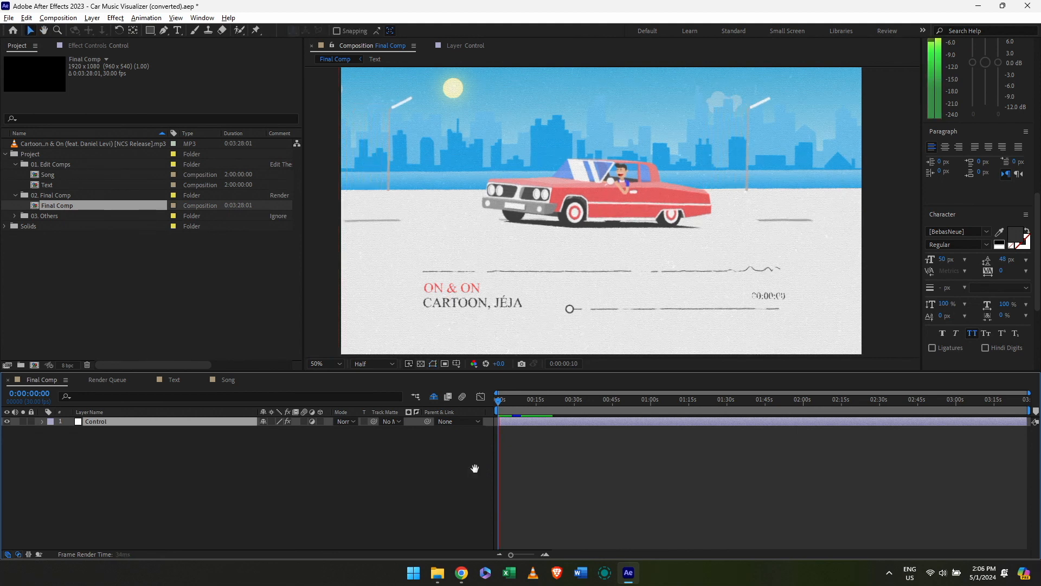
key(space)
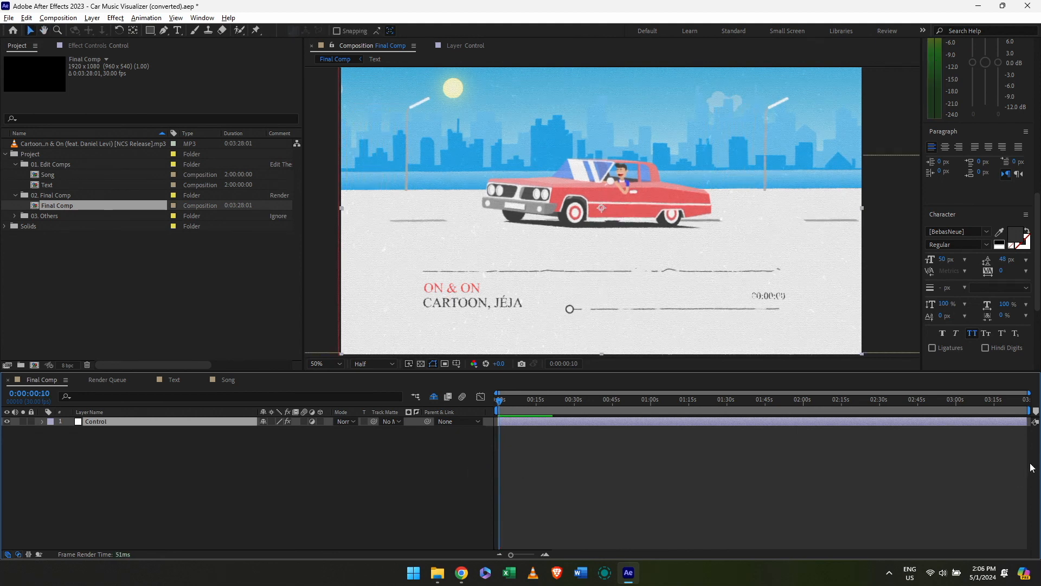
click(1022, 400)
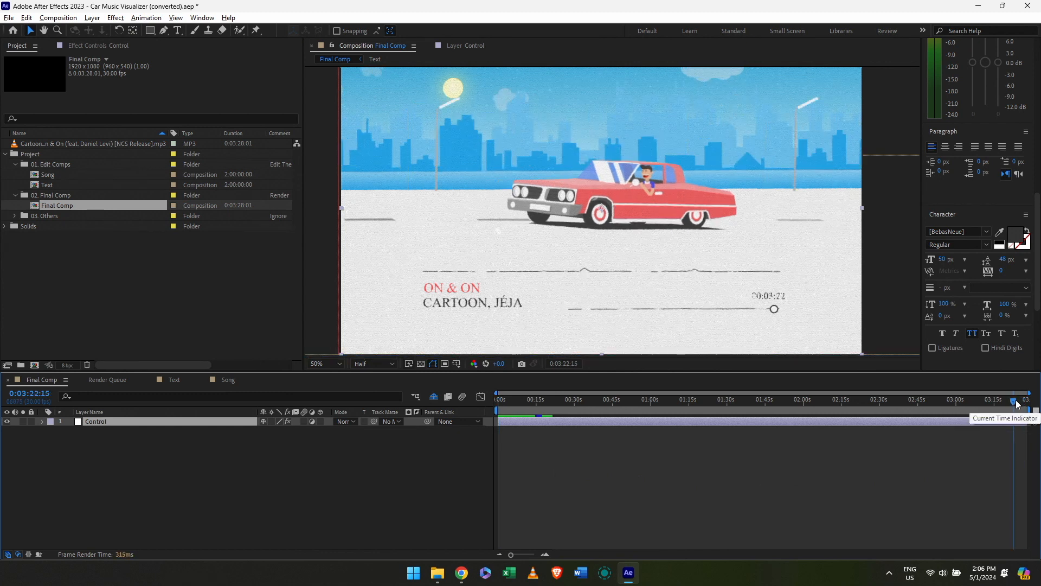
click(1017, 400)
key(space)
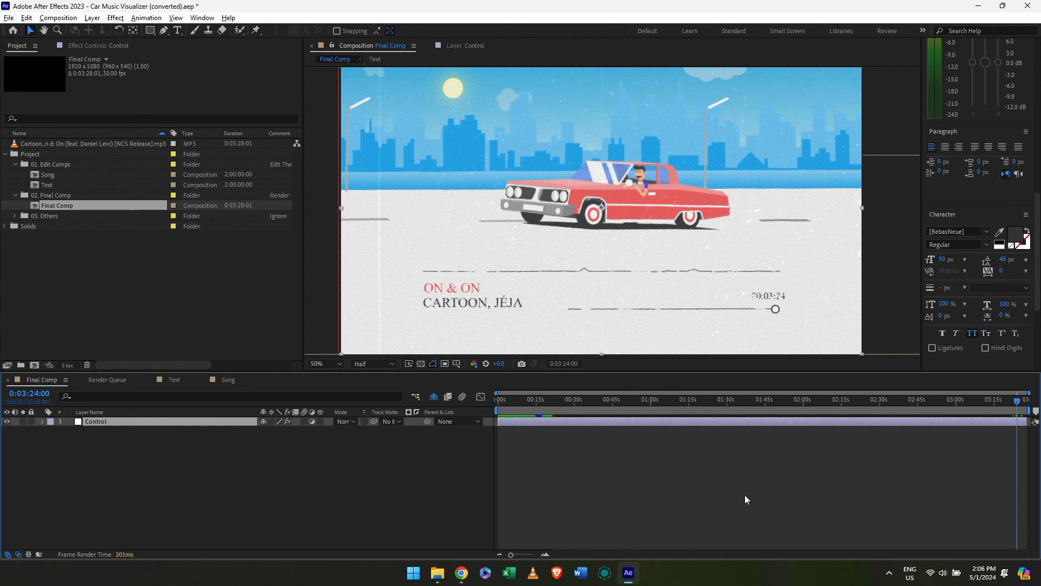
Save the project as Car Music Visualizer (converted) in the After Effects folder
click(363, 523)
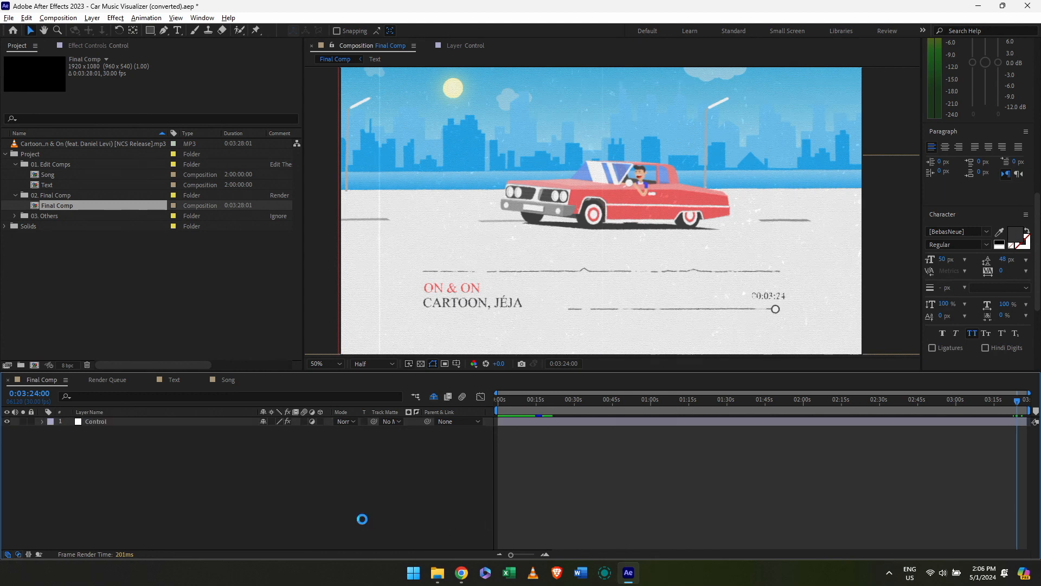
key(ctrl+s)
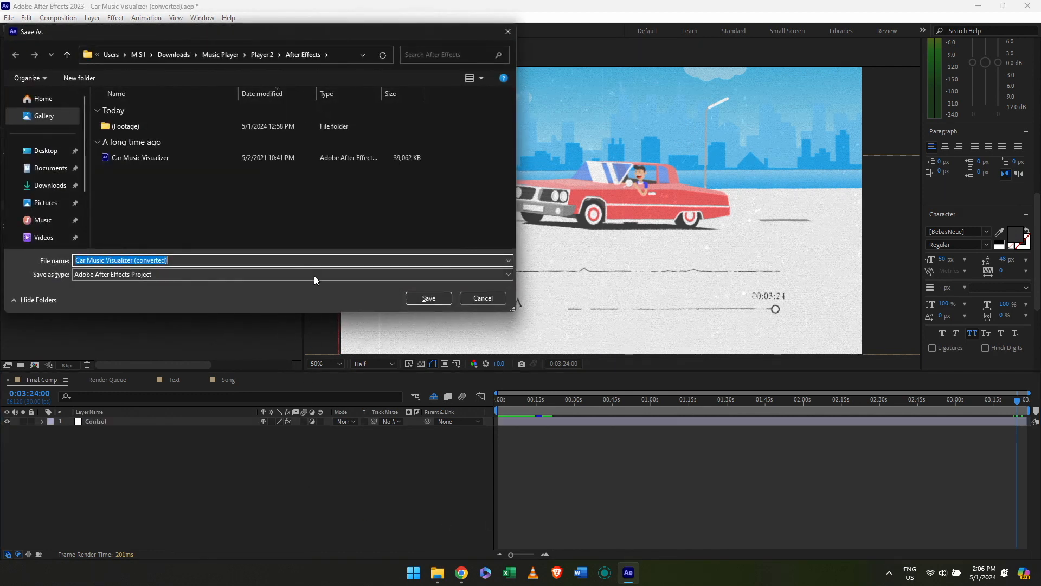
click(446, 299)
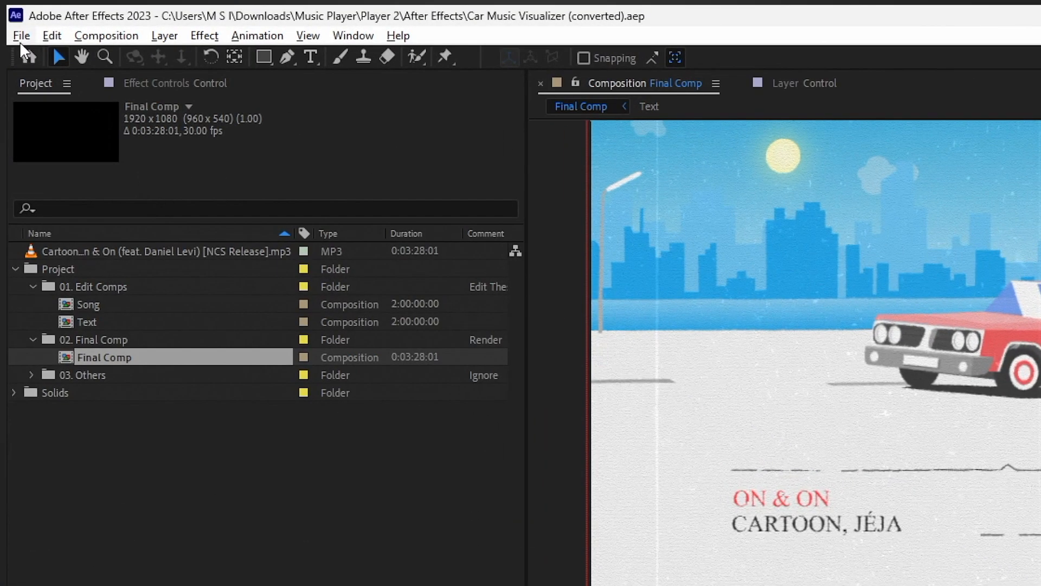
Add Final Comp to the render queue and examine its output module's settings and available formats without changing them
click(21, 38)
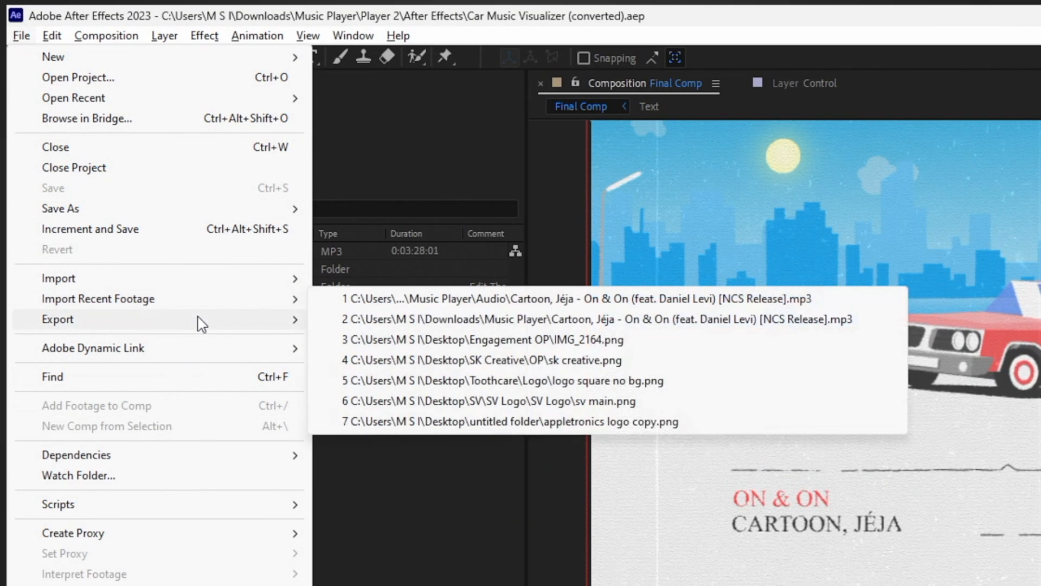
click(406, 337)
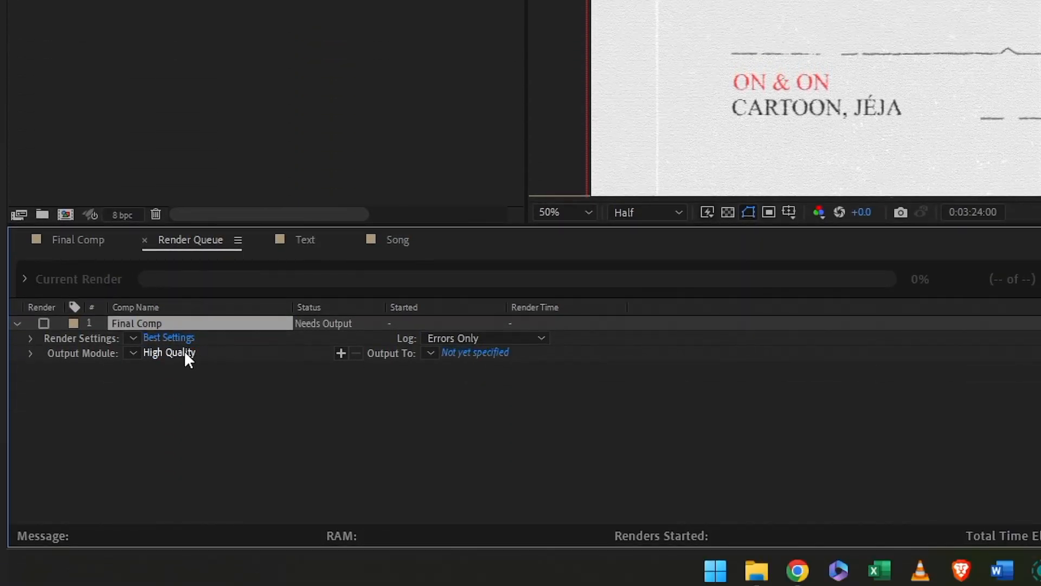
click(185, 352)
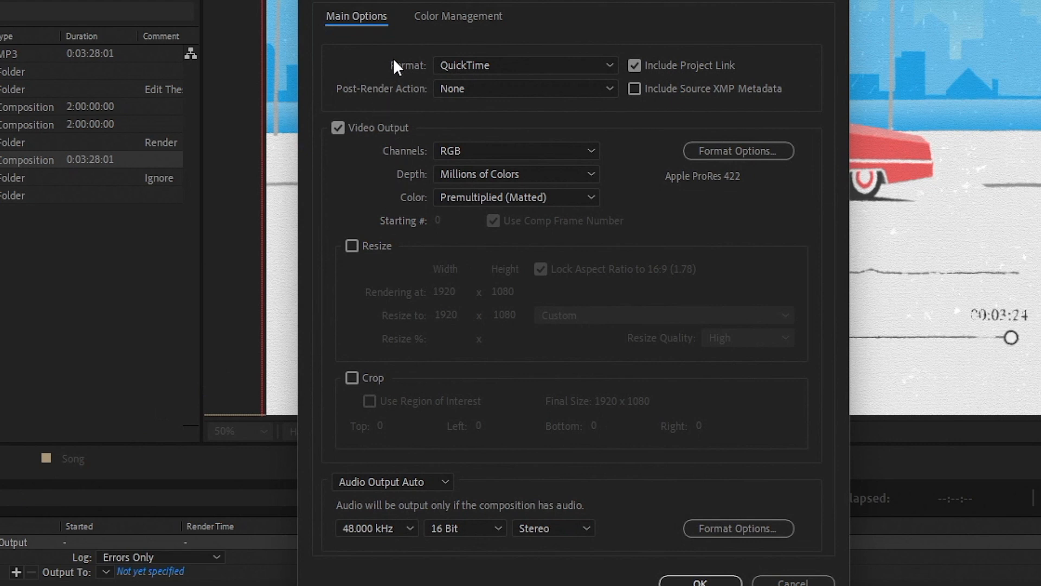
click(454, 16)
click(349, 17)
click(473, 66)
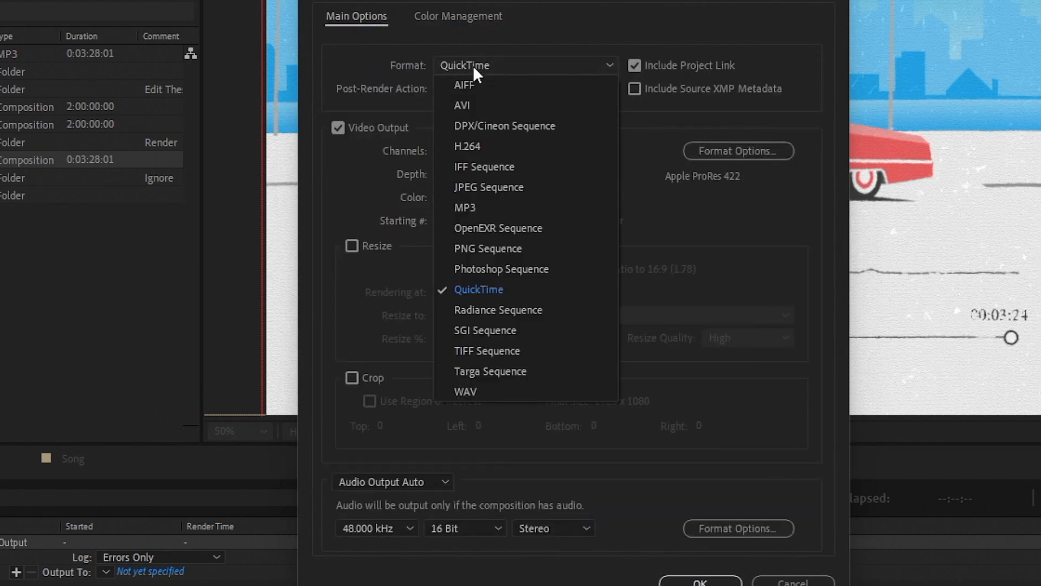
click(473, 67)
click(793, 581)
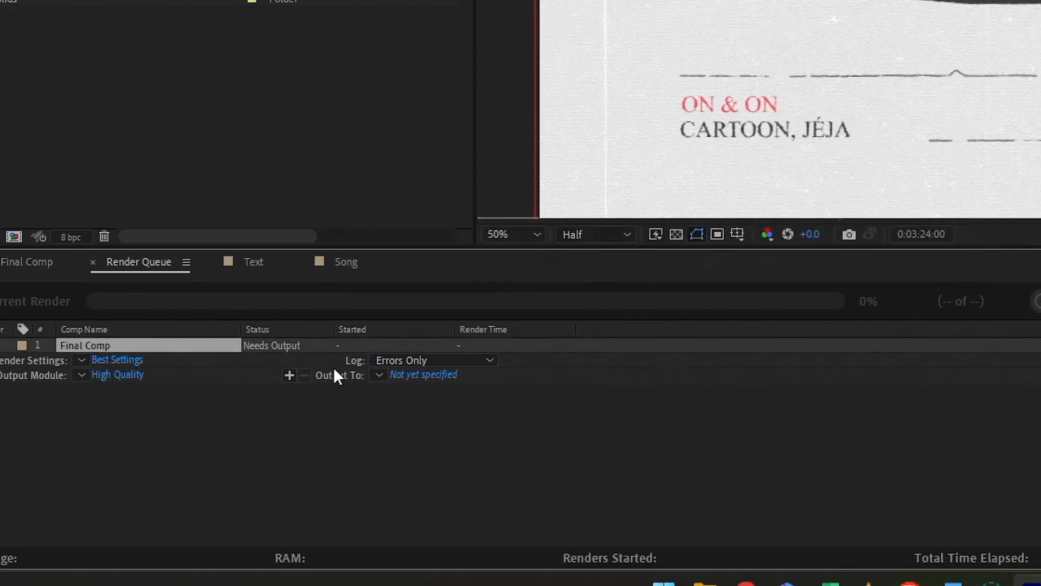
Set the resolution to Half in Final Comp's render settings
click(111, 368)
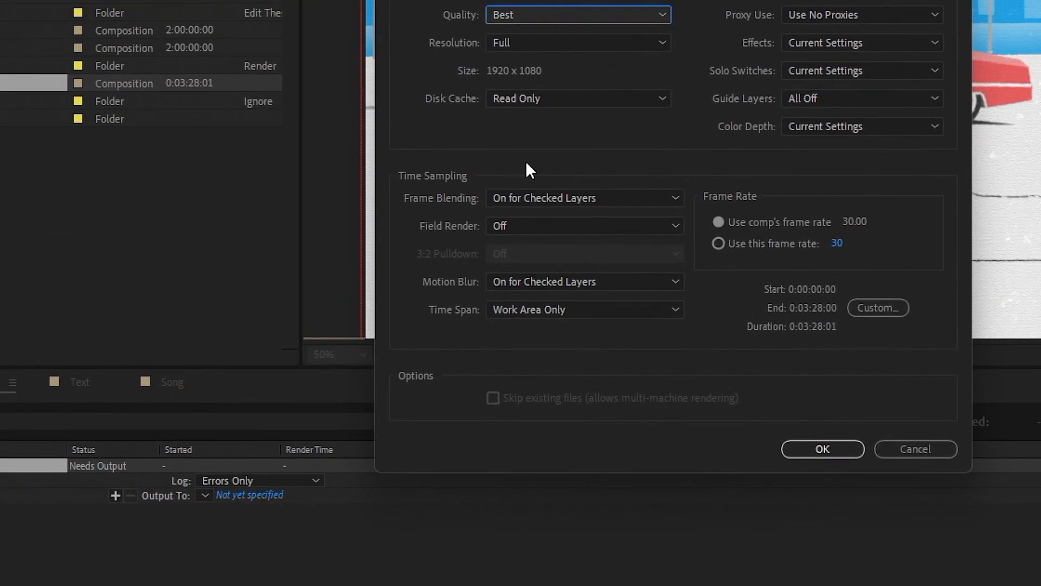
click(565, 34)
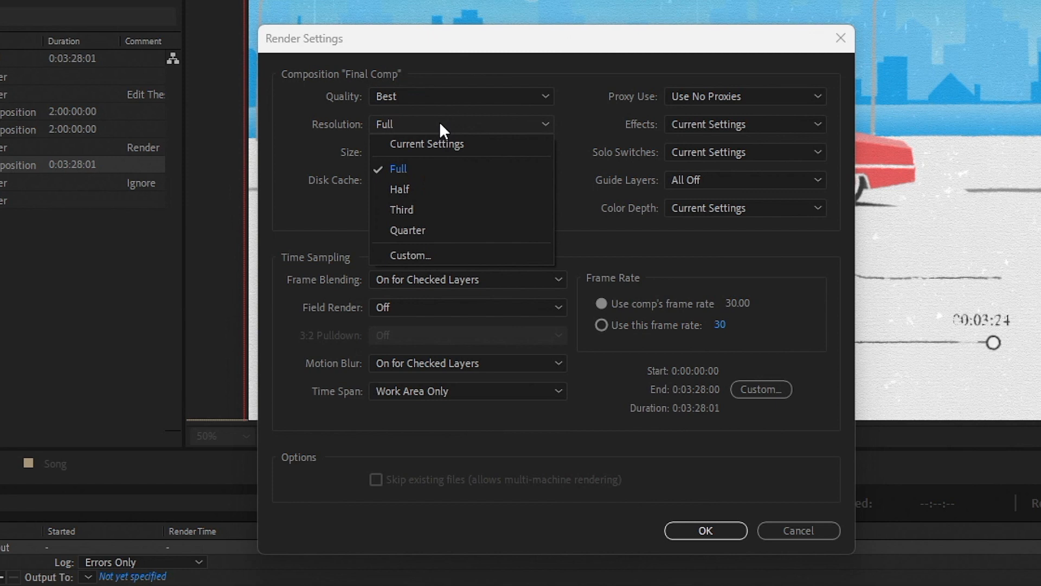
click(437, 189)
click(706, 530)
Set the output file to the QuickTime movie Final Comp in the After Effects folder and start the render
click(141, 577)
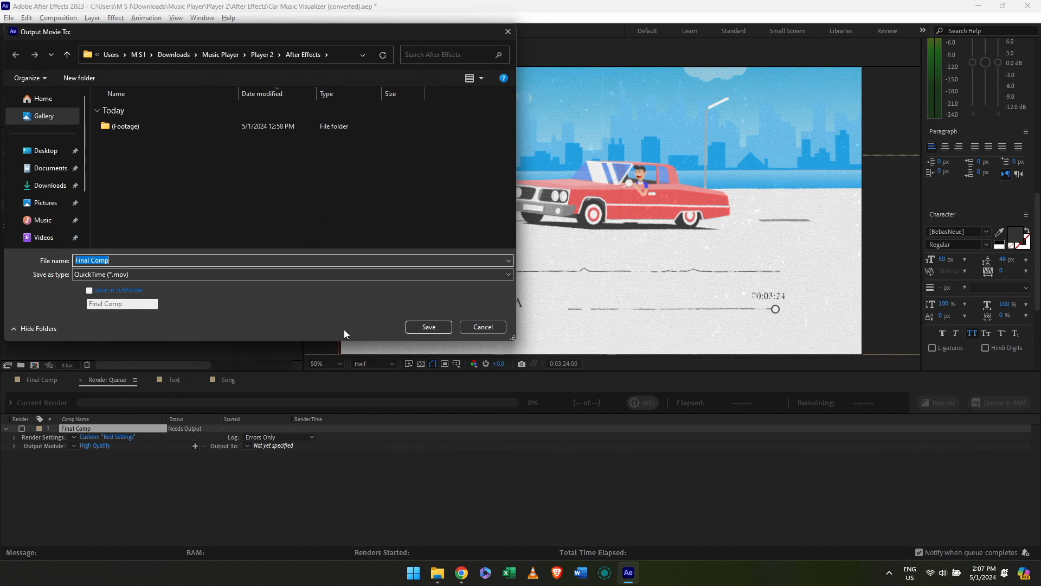
click(418, 328)
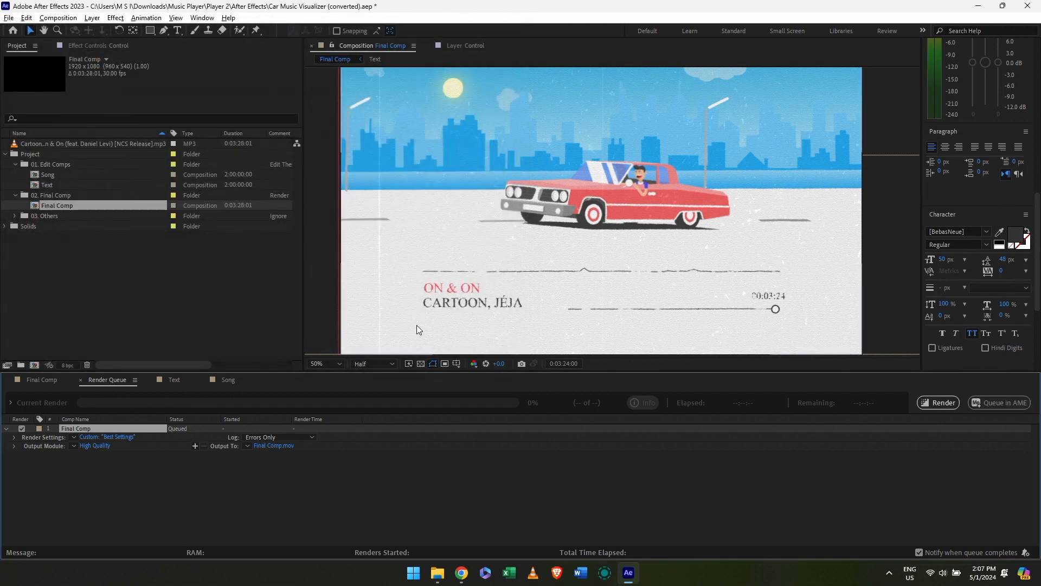
click(942, 405)
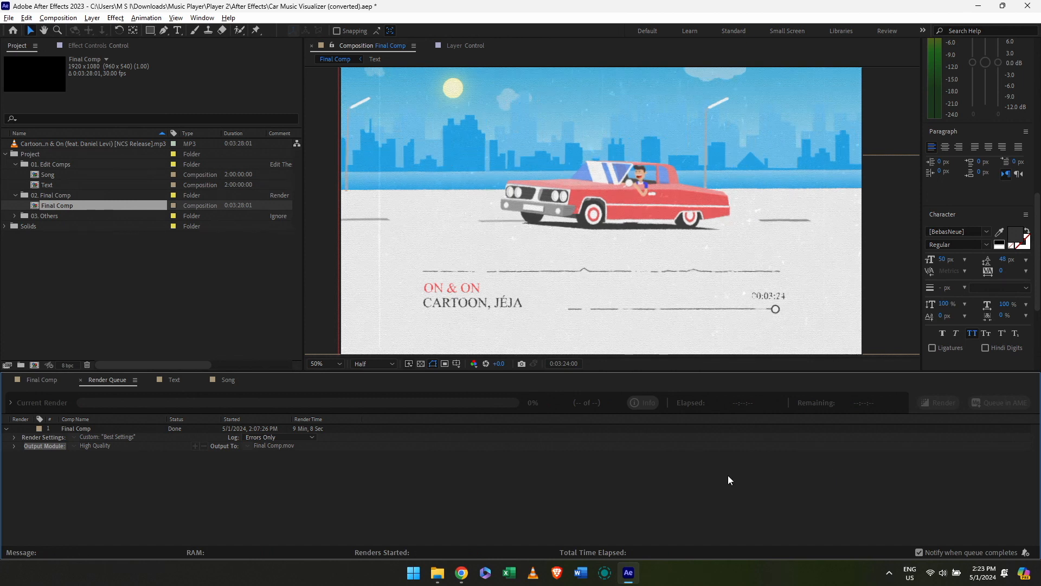
Switch to File Explorer, play the rendered Final Comp movie from the After Effects folder at several points, and close its preview
click(446, 570)
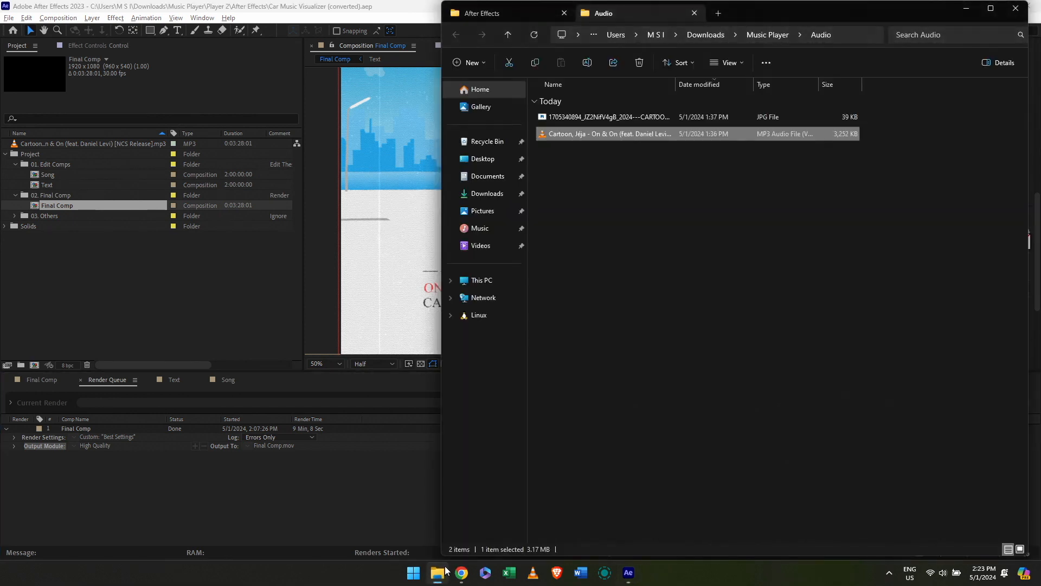
click(482, 13)
click(558, 155)
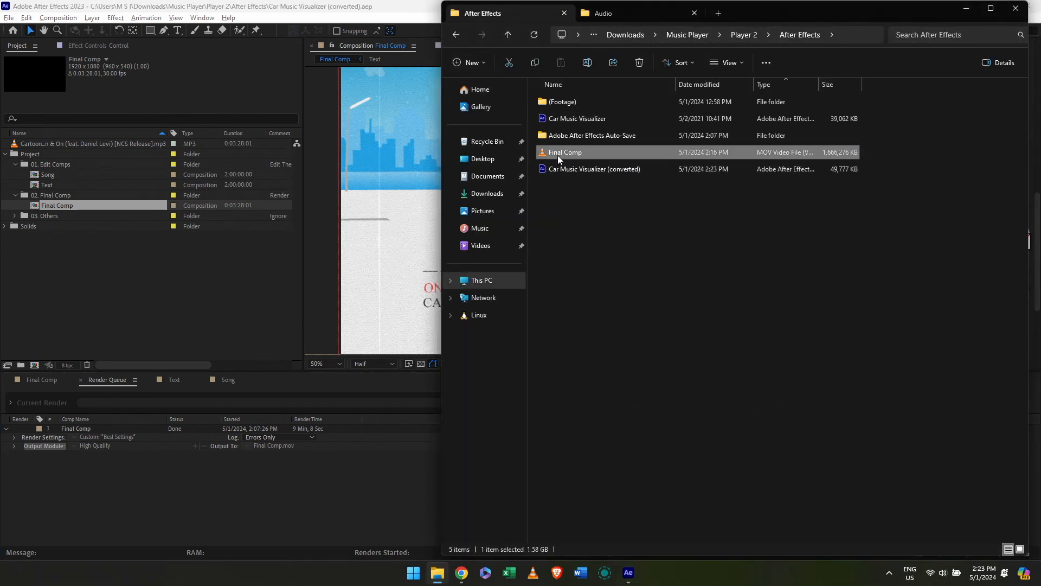
double_click(557, 156)
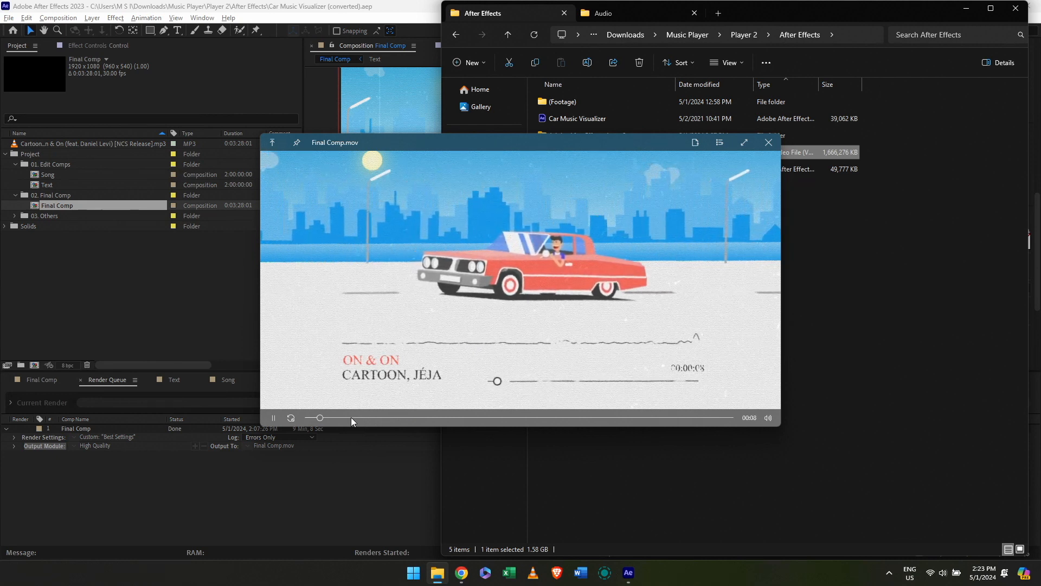
click(489, 418)
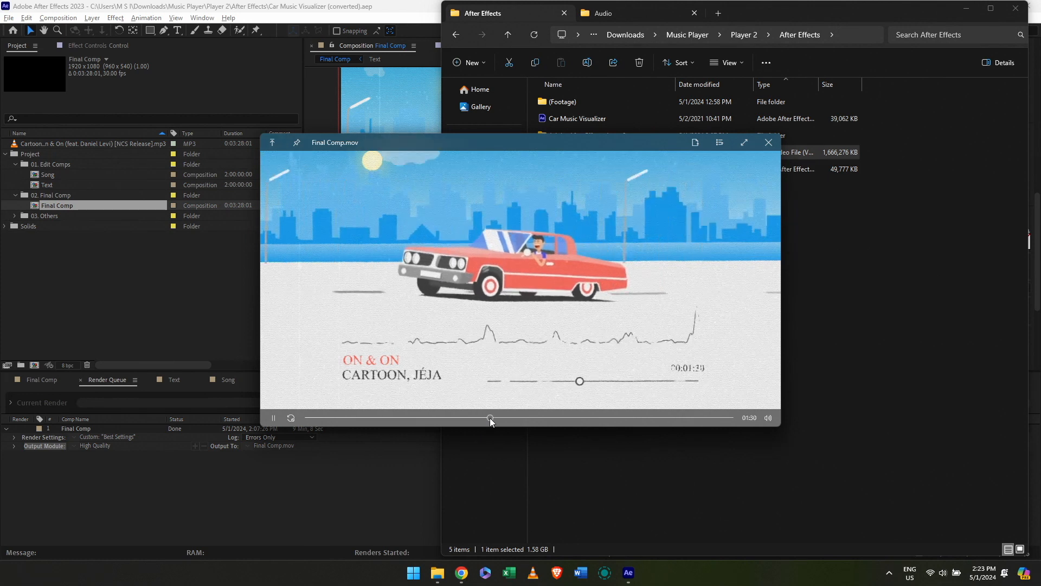
click(691, 417)
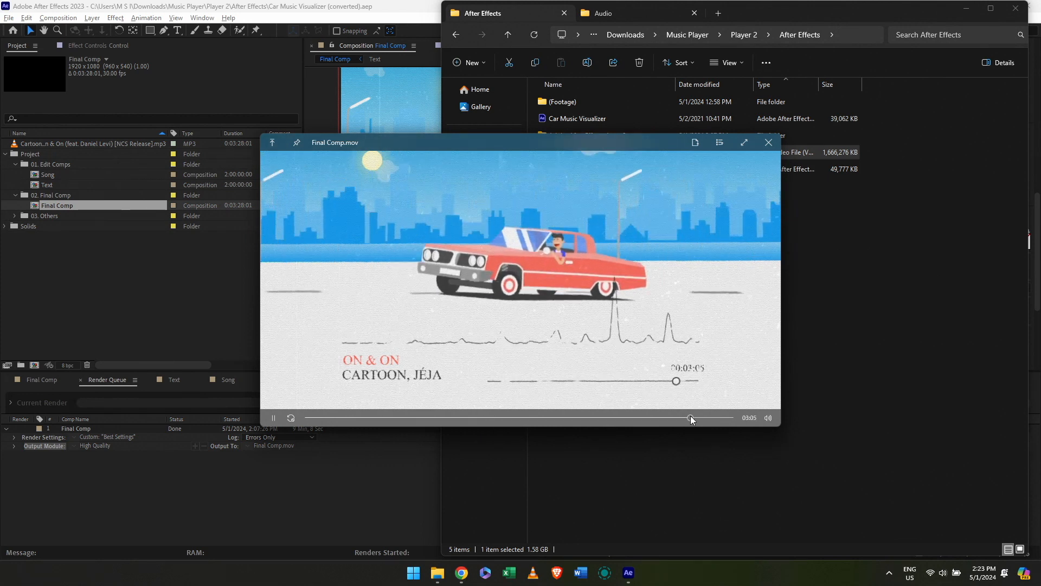
click(728, 417)
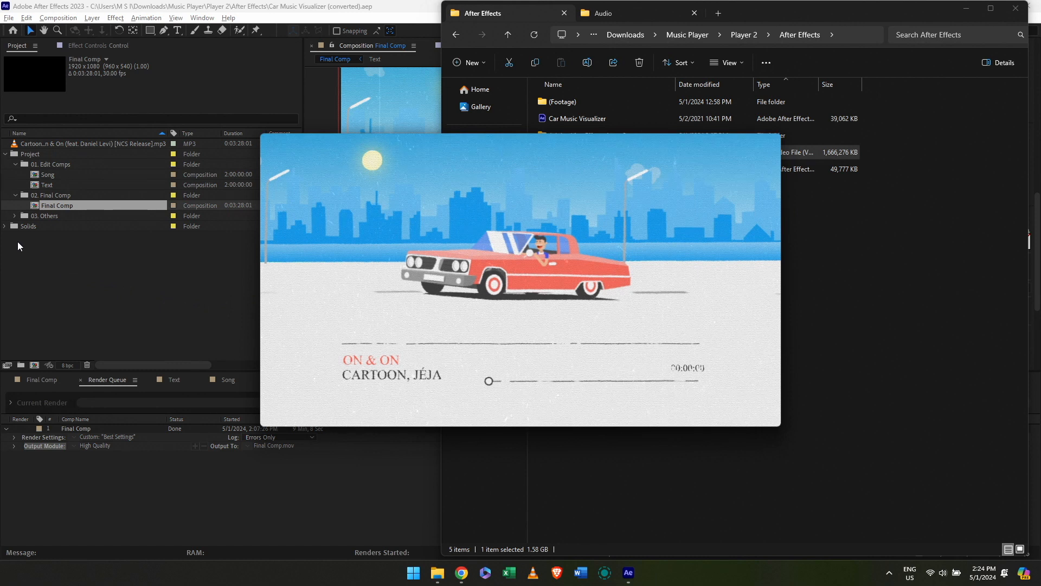
key(space)
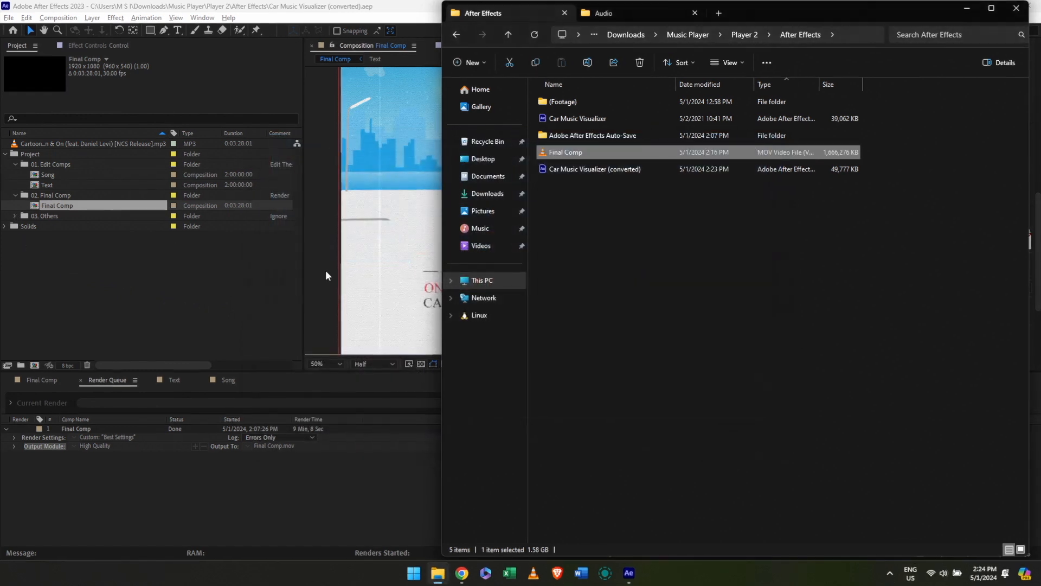
Return to After Effects and open the Car animation composition from the PreComps folder inside 03. Others
click(322, 272)
click(99, 245)
click(25, 270)
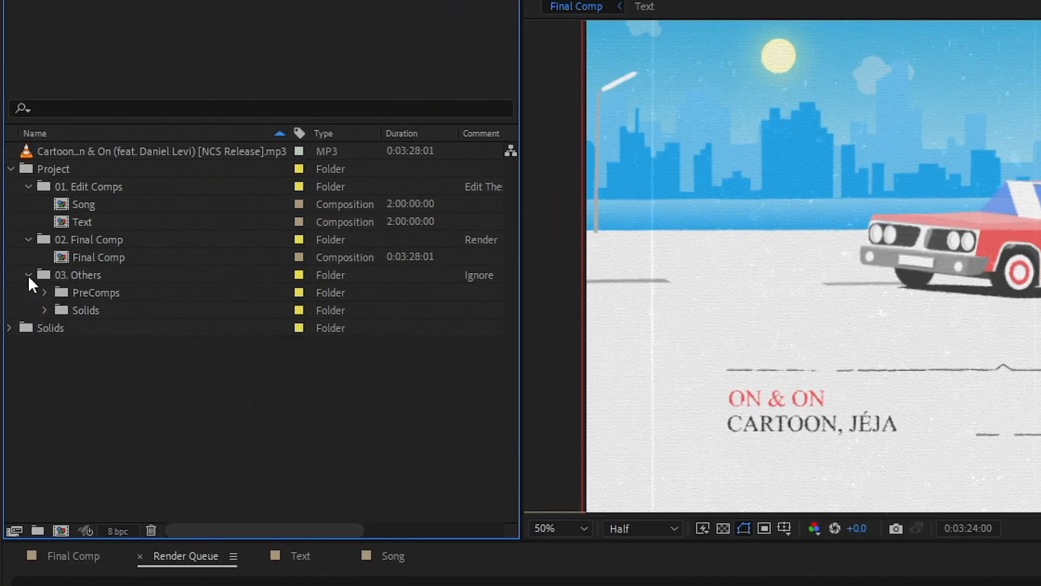
click(69, 275)
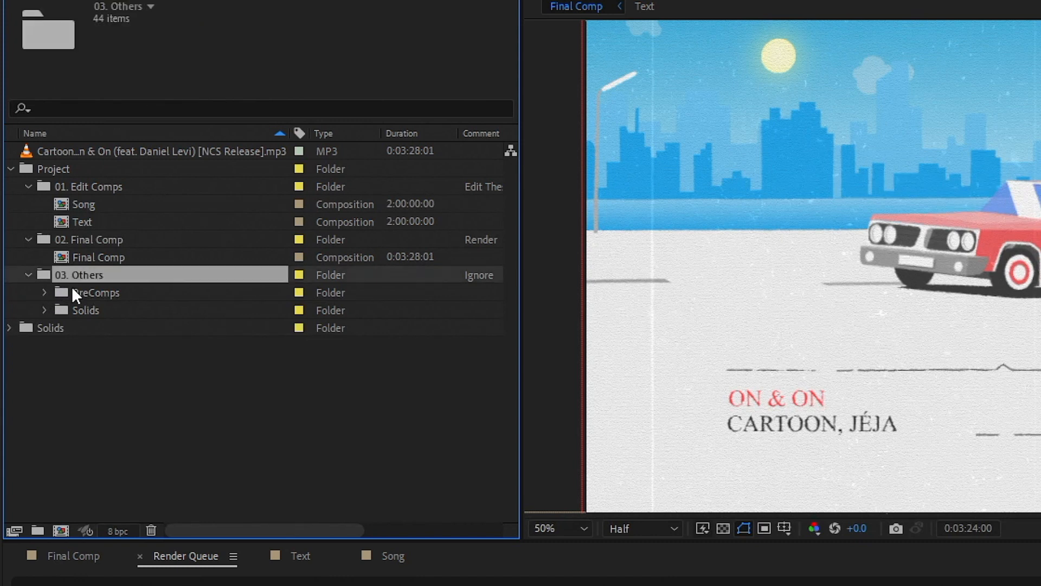
click(45, 293)
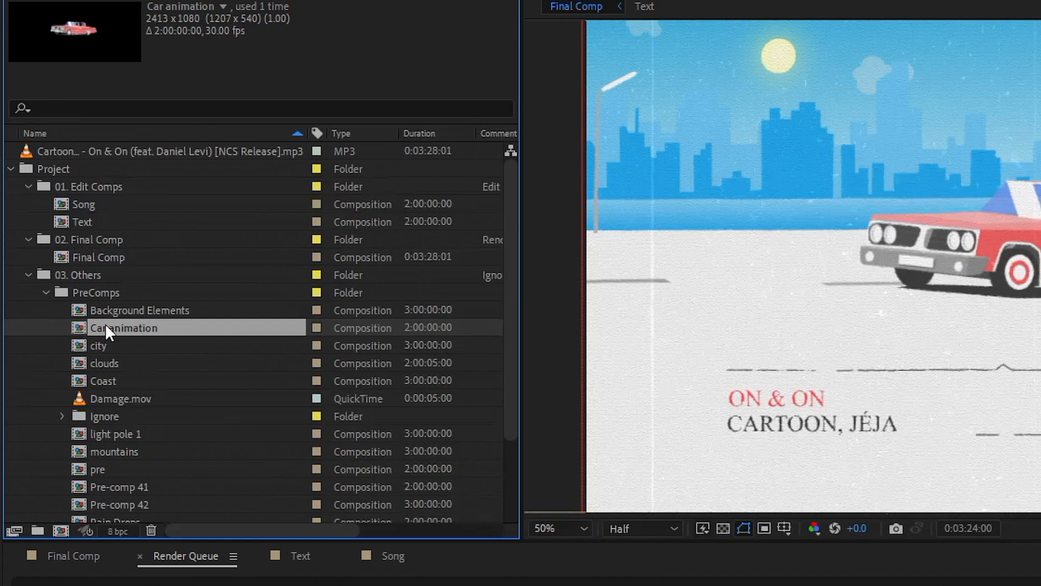
double_click(106, 328)
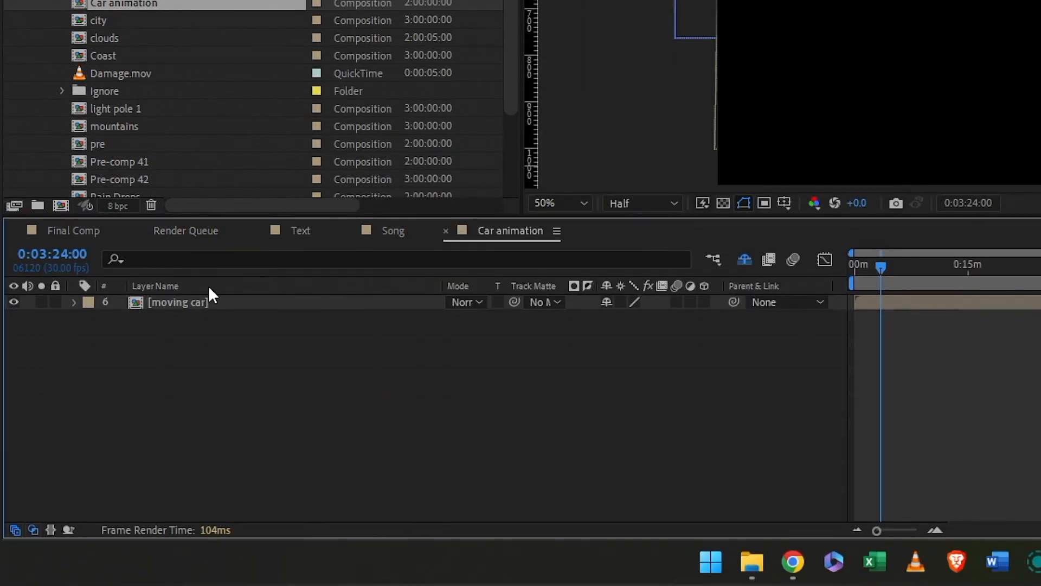
Examine the threshold in the moving car layer's rotation expression, then return to the project items and collapse the PreComps folder
click(148, 304)
click(74, 302)
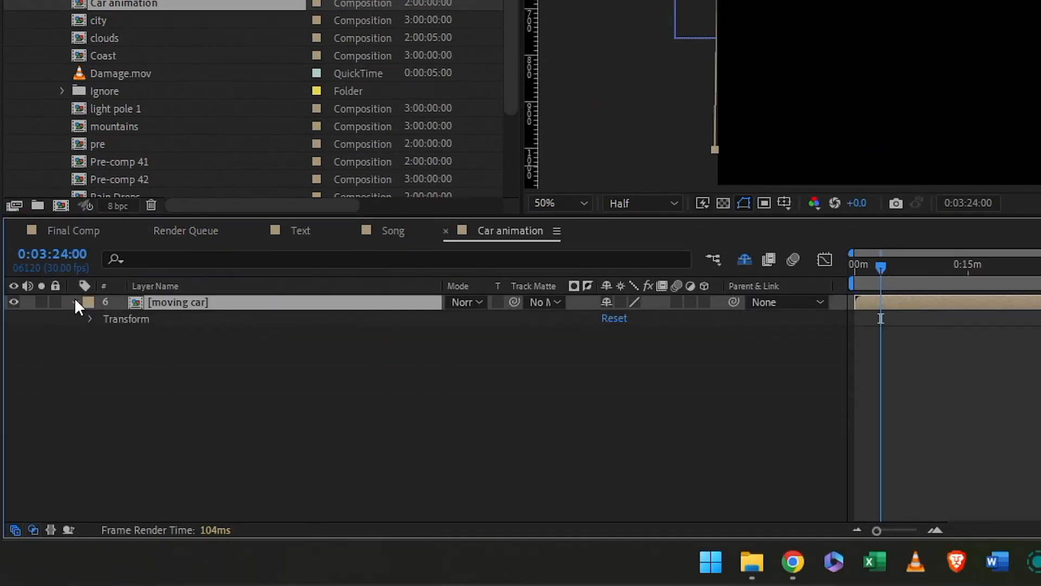
click(91, 319)
click(106, 398)
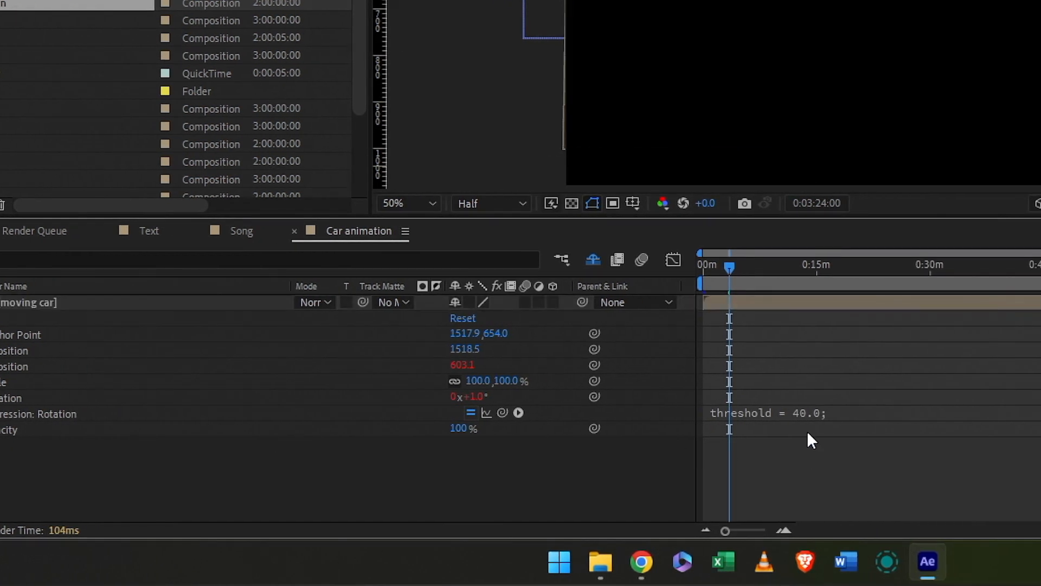
click(802, 413)
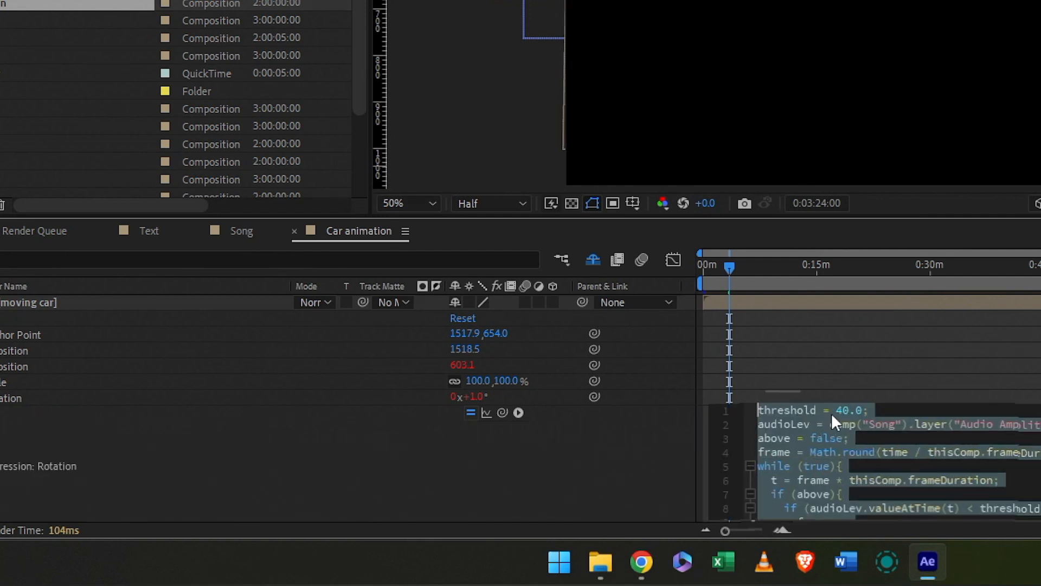
click(842, 410)
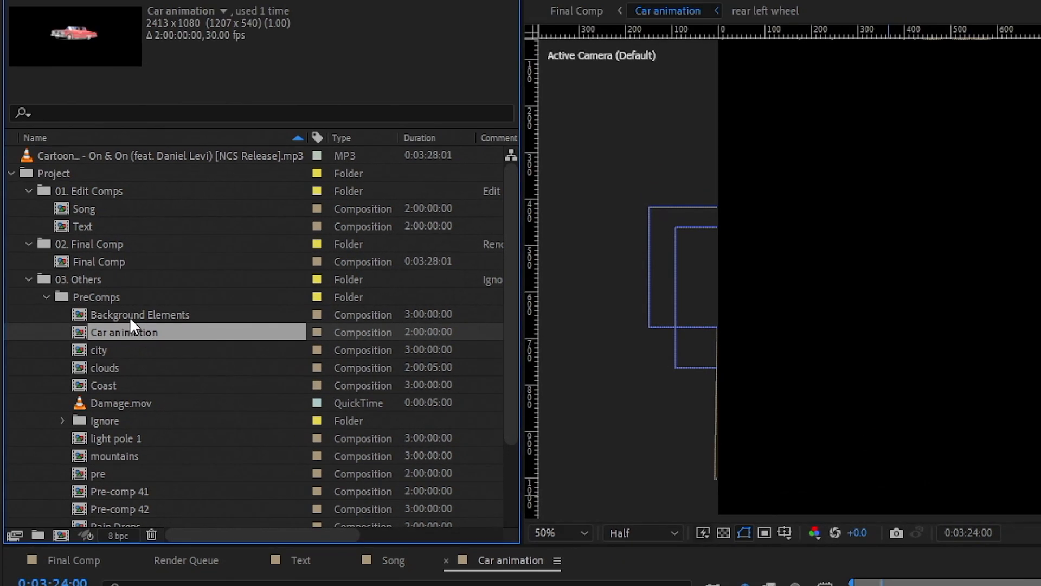
click(126, 315)
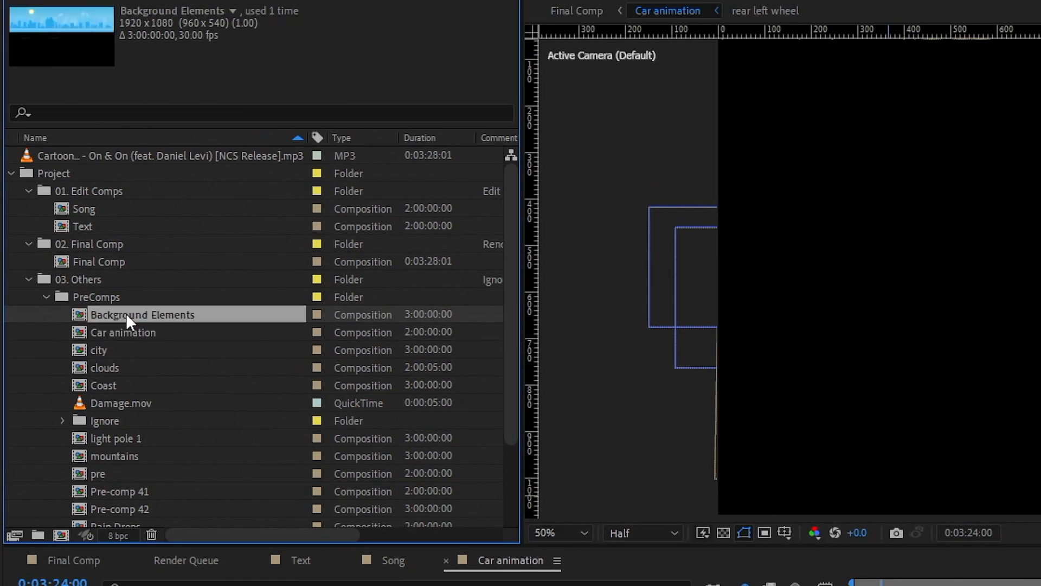
click(49, 296)
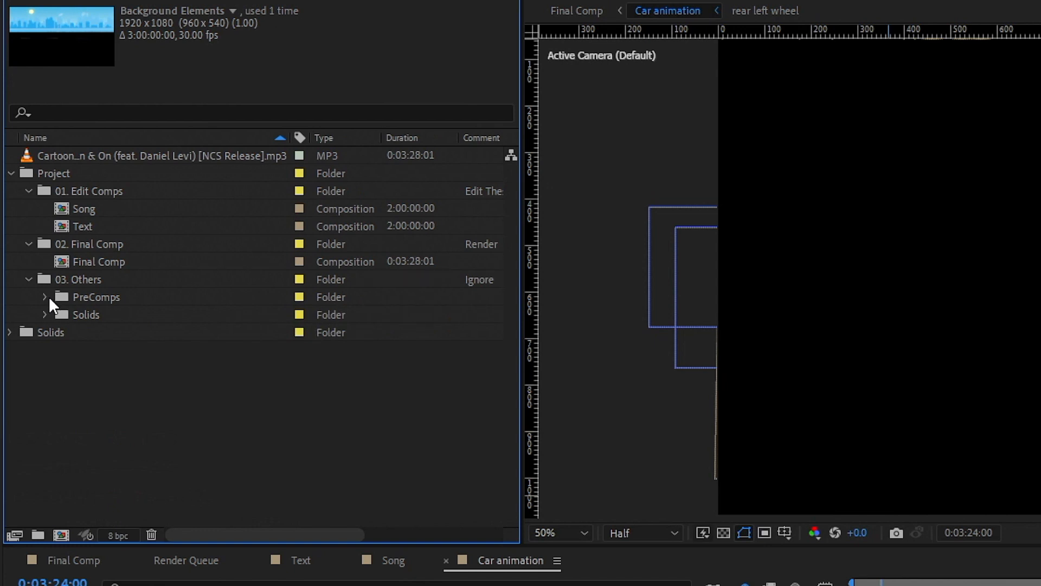